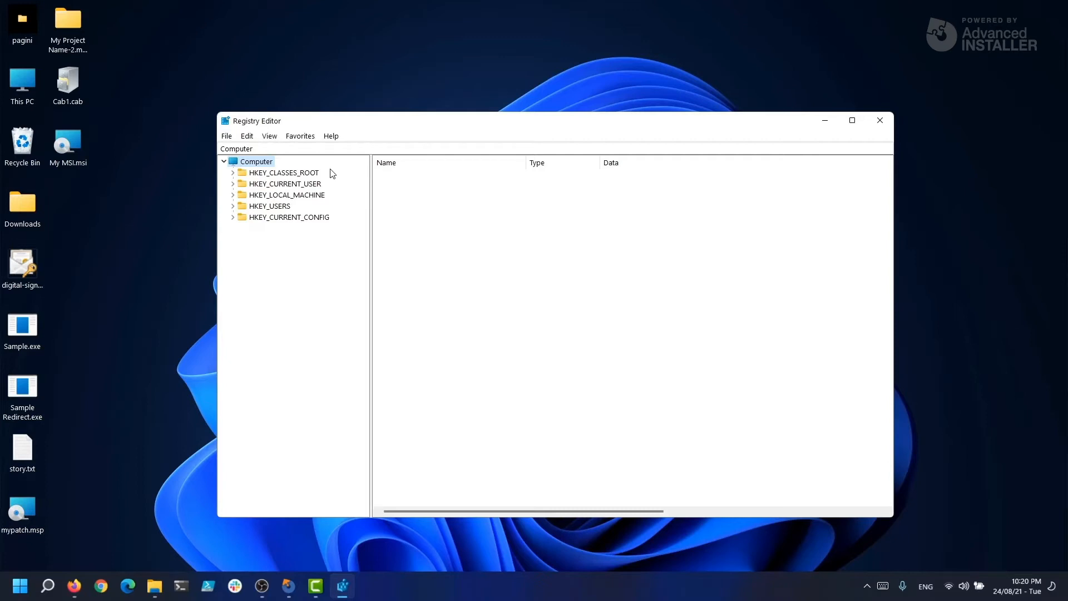
pyautogui.click(319, 176)
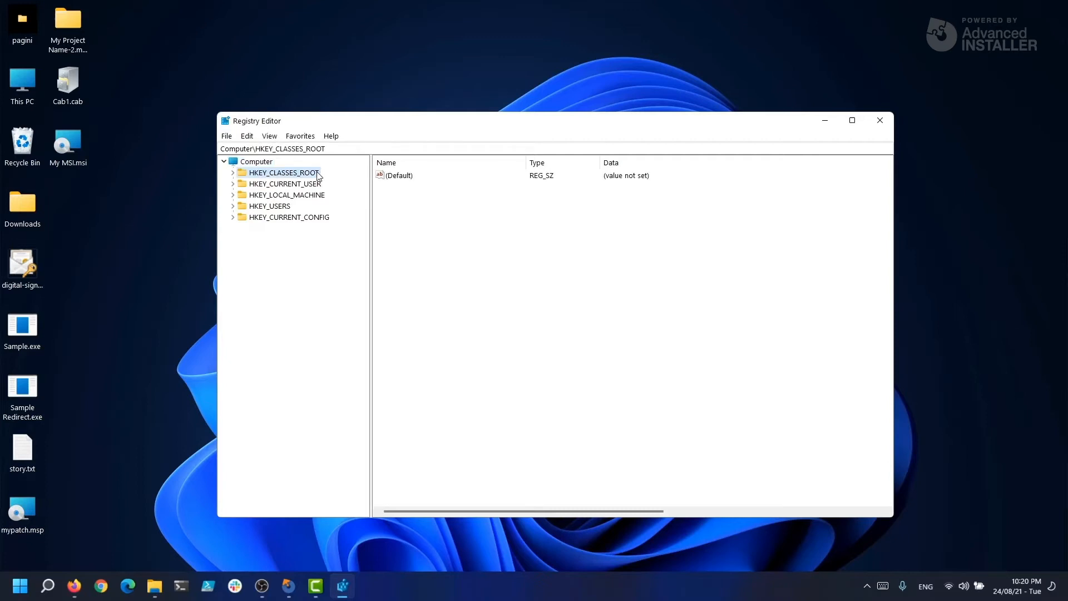
pyautogui.click(318, 185)
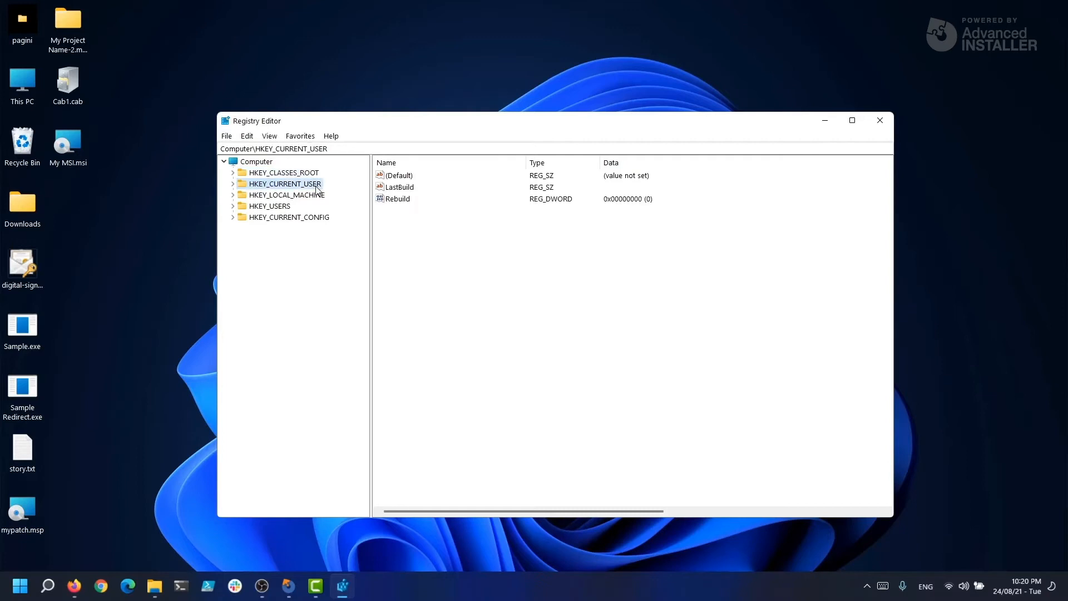
pyautogui.click(318, 196)
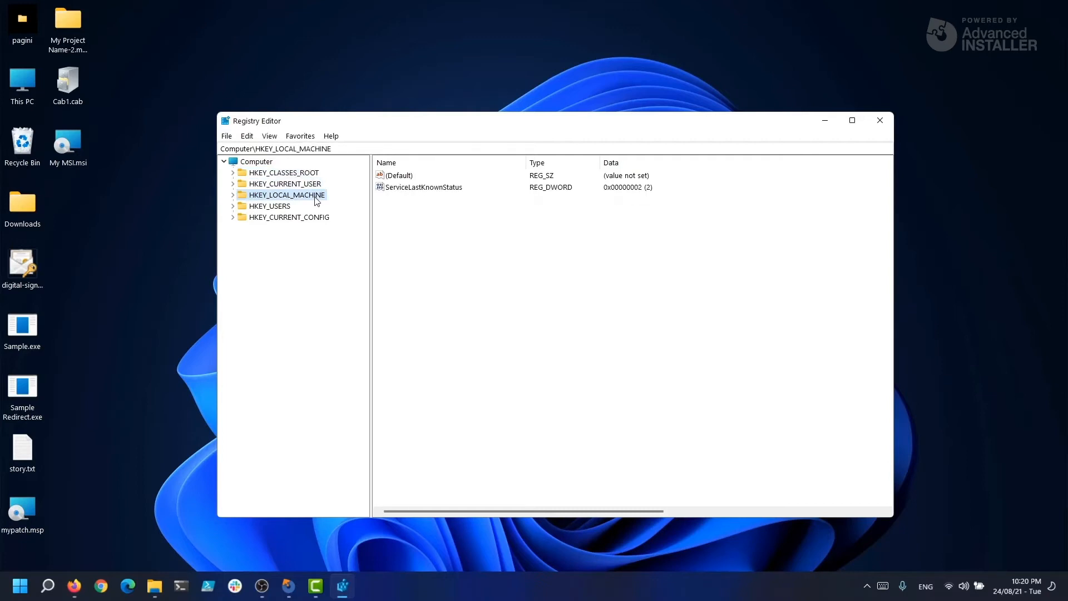
pyautogui.click(288, 208)
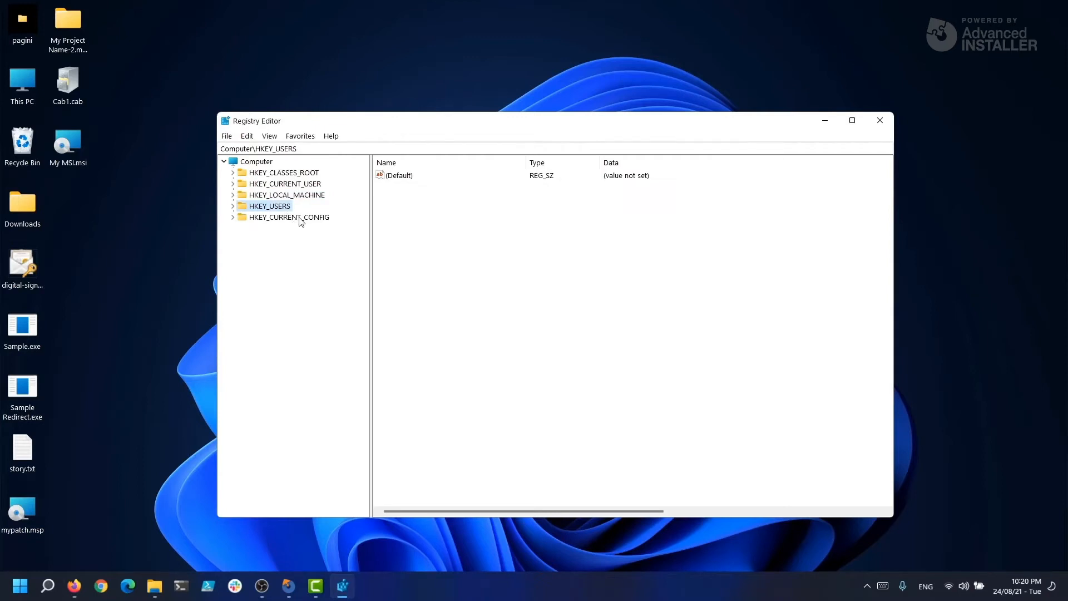
pyautogui.click(303, 218)
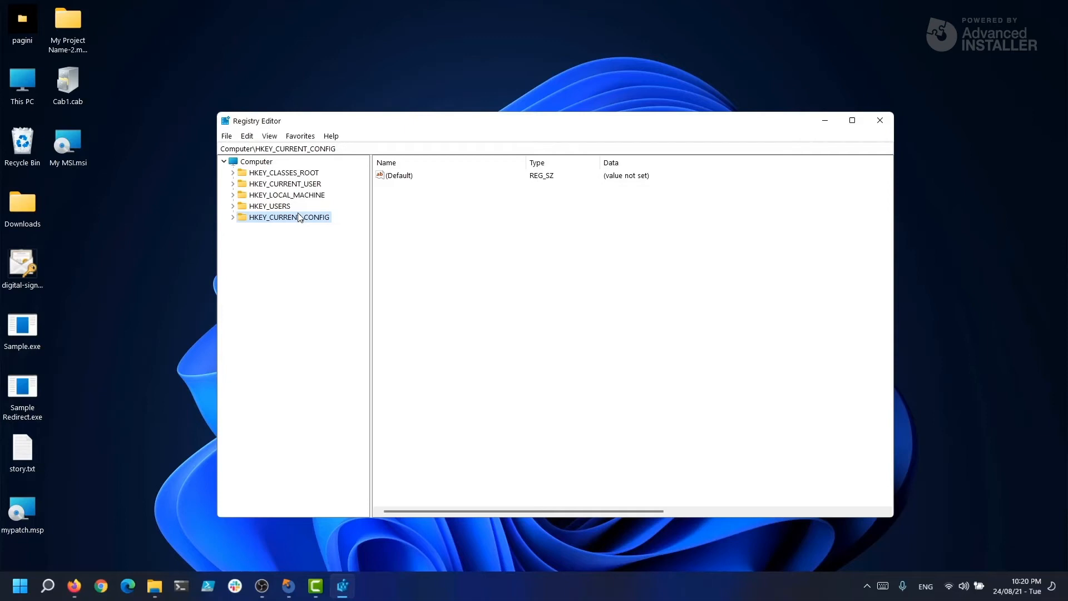
pyautogui.click(295, 172)
pyautogui.doubleClick(296, 172)
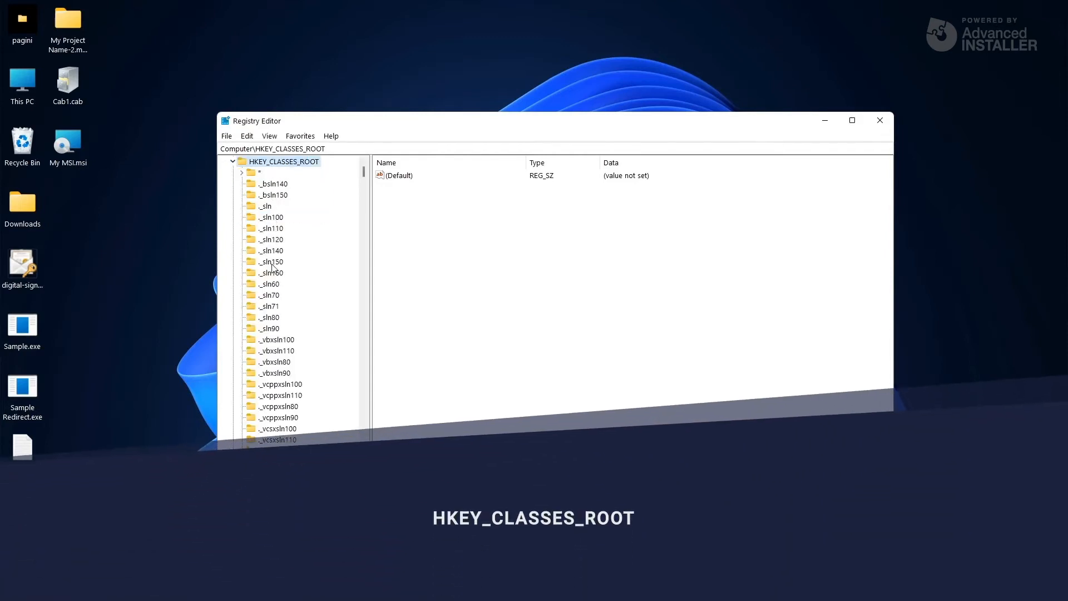
pyautogui.scroll(-1, 272, 268)
pyautogui.scroll(-4, 272, 268)
pyautogui.scroll(-3, 273, 268)
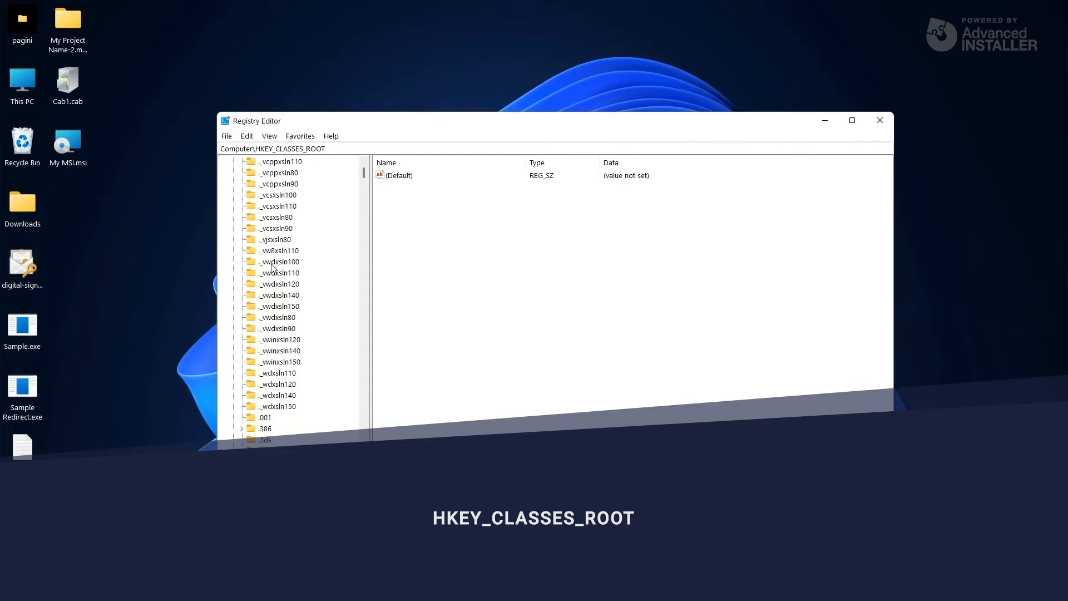
pyautogui.scroll(-3, 273, 267)
pyautogui.scroll(-4, 272, 268)
pyautogui.scroll(-3, 272, 267)
pyautogui.scroll(-3, 272, 267)
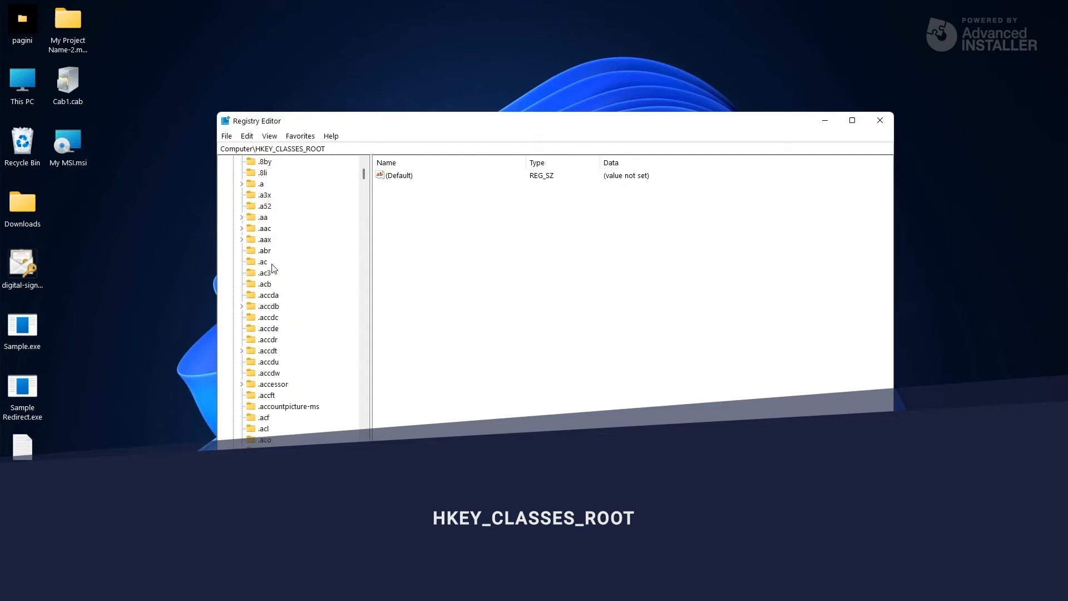
pyautogui.scroll(-3, 272, 268)
pyautogui.scroll(-3, 273, 268)
pyautogui.scroll(-3, 272, 268)
pyautogui.scroll(-3, 273, 268)
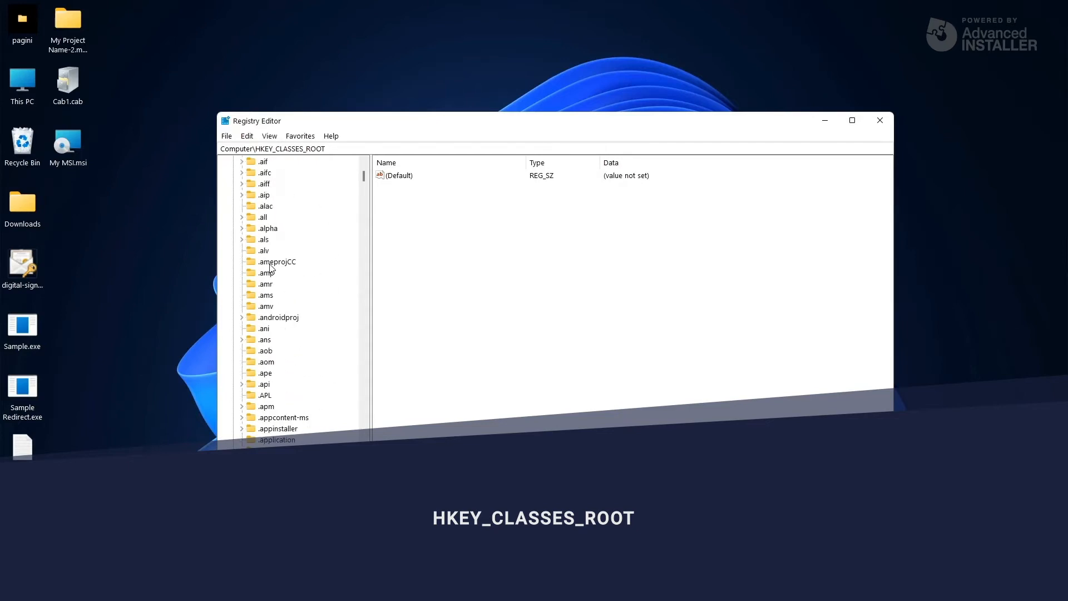
pyautogui.scroll(-3, 271, 267)
pyautogui.scroll(-3, 270, 268)
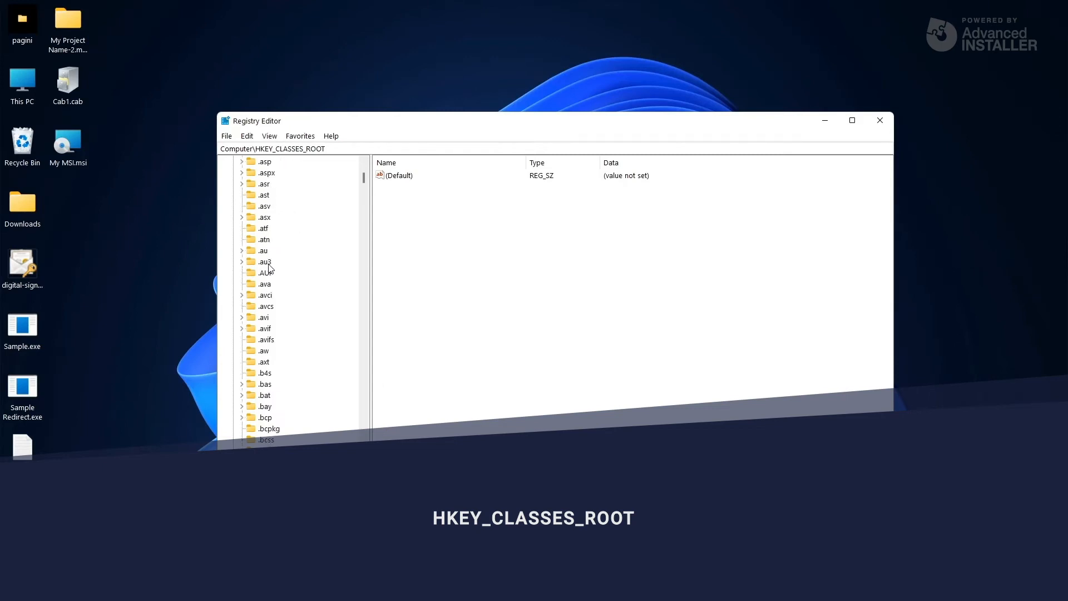
pyautogui.scroll(-10, 270, 267)
pyautogui.scroll(-5, 270, 267)
pyautogui.scroll(-7, 260, 268)
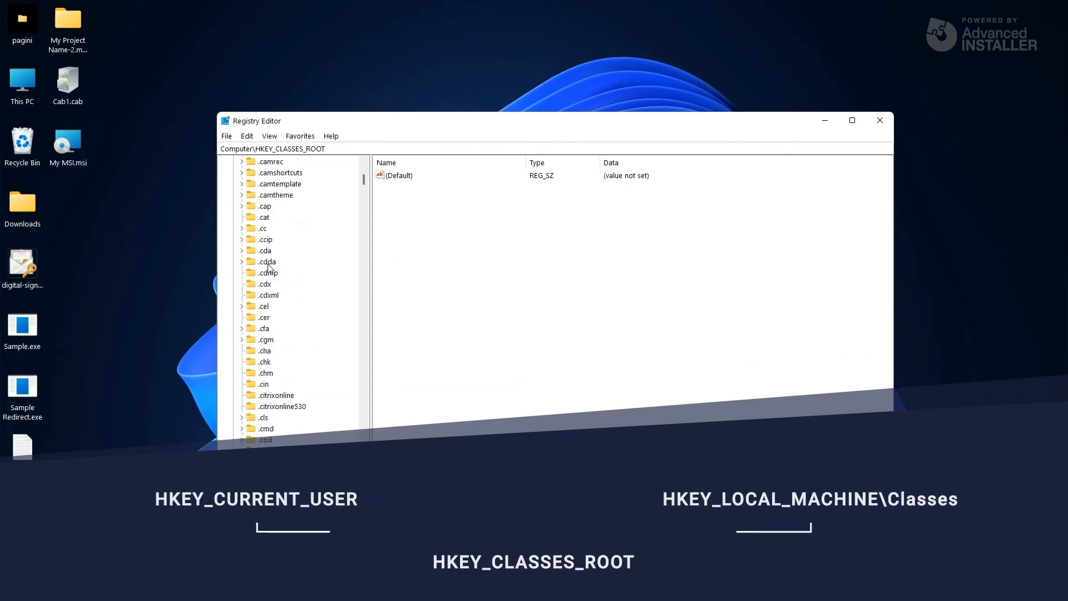
pyautogui.scroll(-5, 264, 268)
pyautogui.scroll(-8, 264, 268)
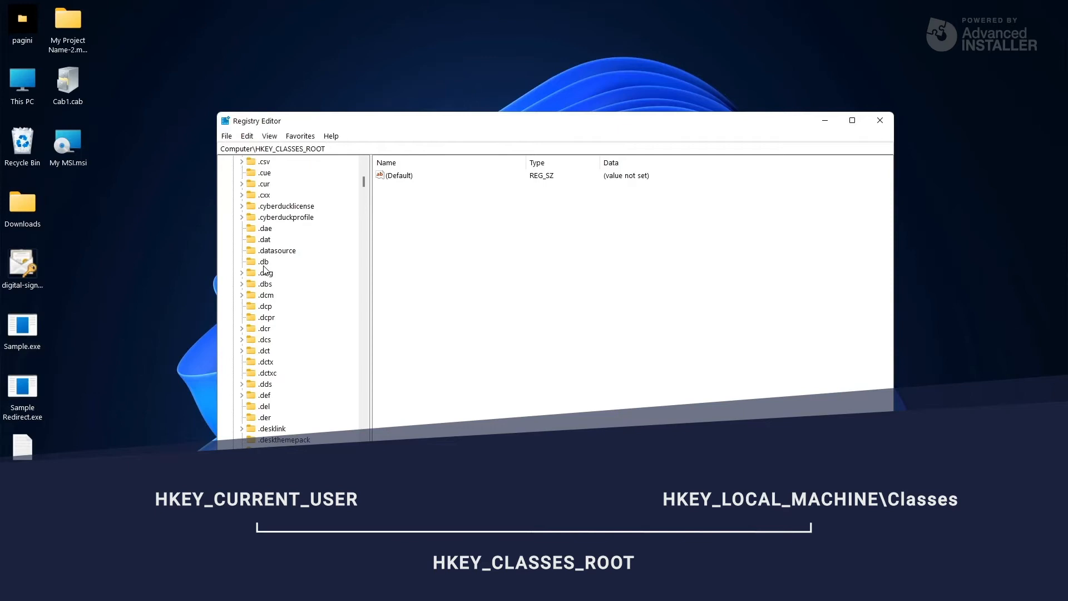
pyautogui.scroll(-7, 265, 268)
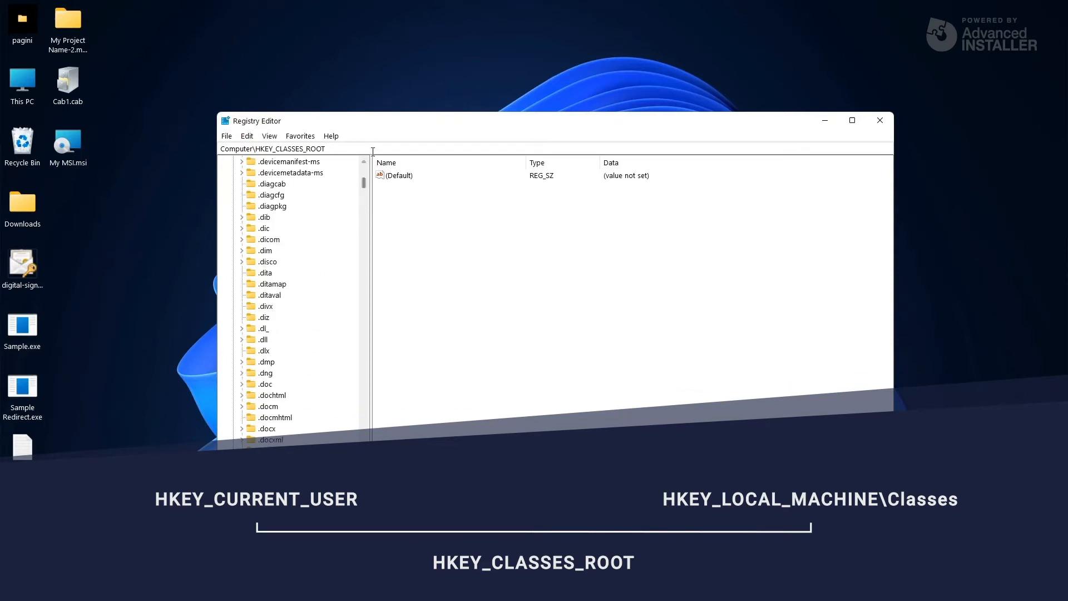
pyautogui.moveTo(364, 182); pyautogui.dragTo(364, 167)
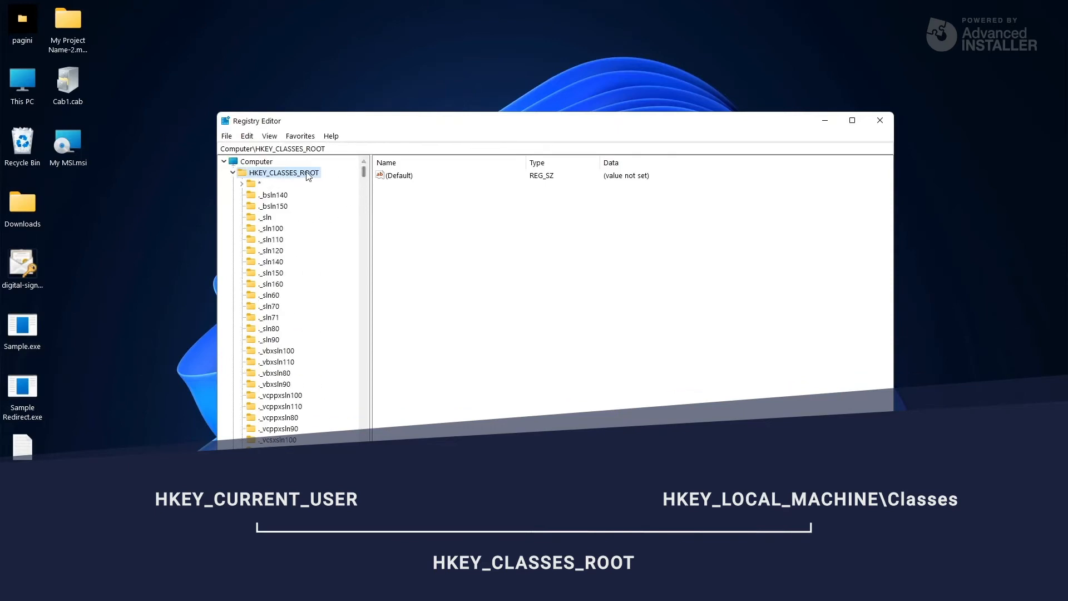
# Browse to HKEY_CURRENT_USER\Software\Caphyon in the Registry Editor tree.
pyautogui.doubleClick(307, 174)
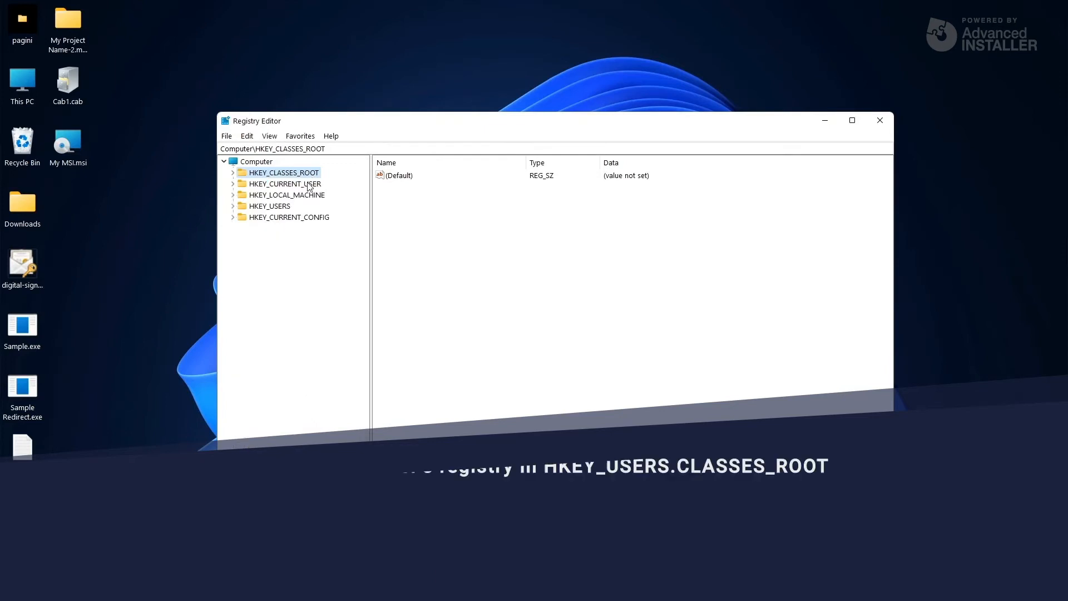
pyautogui.doubleClick(309, 185)
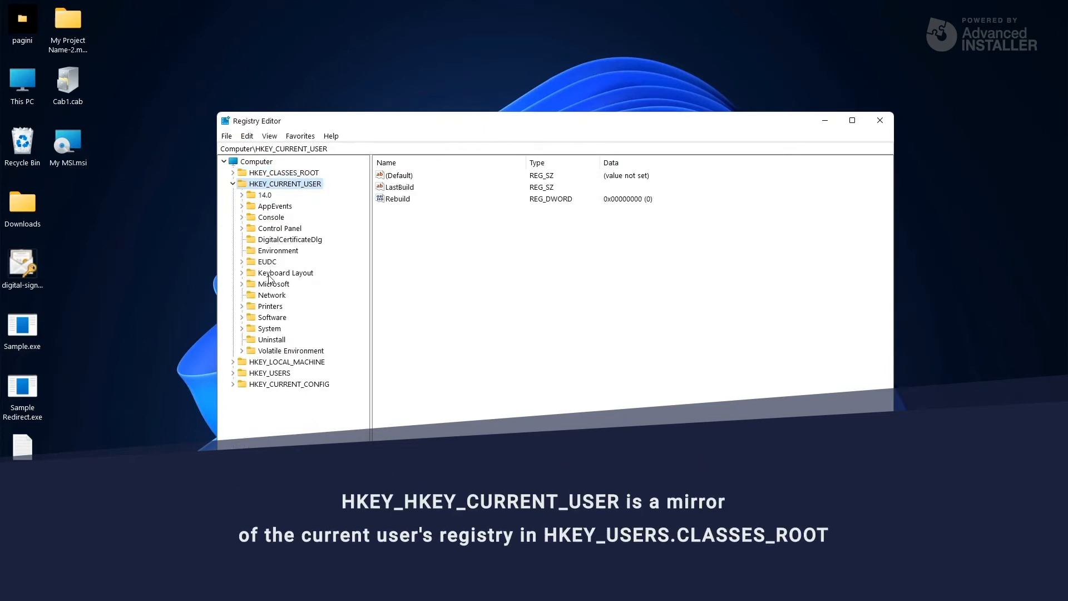
pyautogui.doubleClick(270, 317)
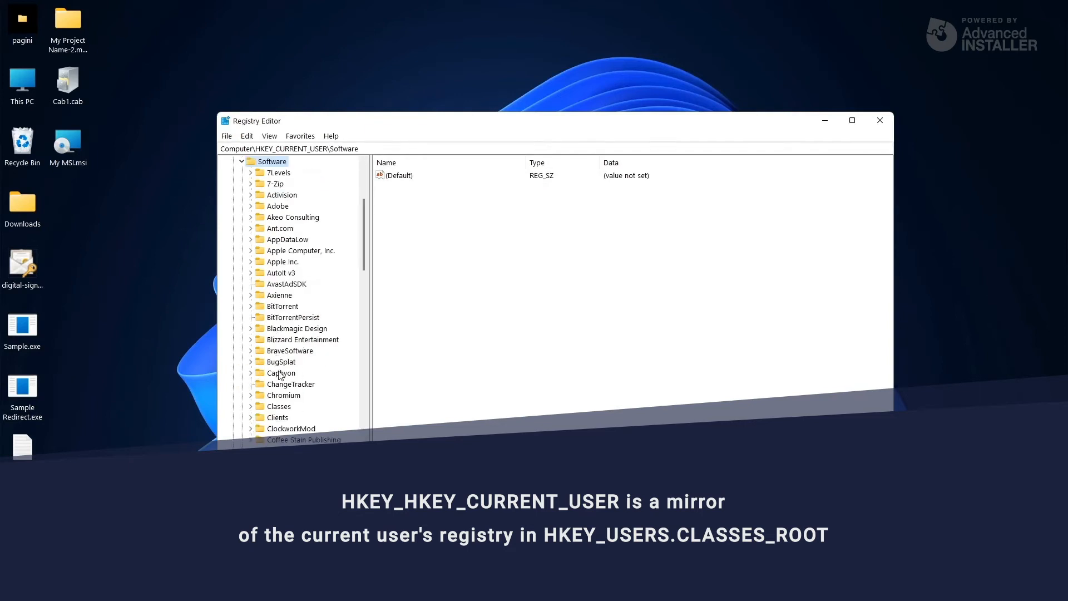
pyautogui.doubleClick(279, 373)
pyautogui.scroll(-3, 281, 372)
pyautogui.scroll(-1, 282, 372)
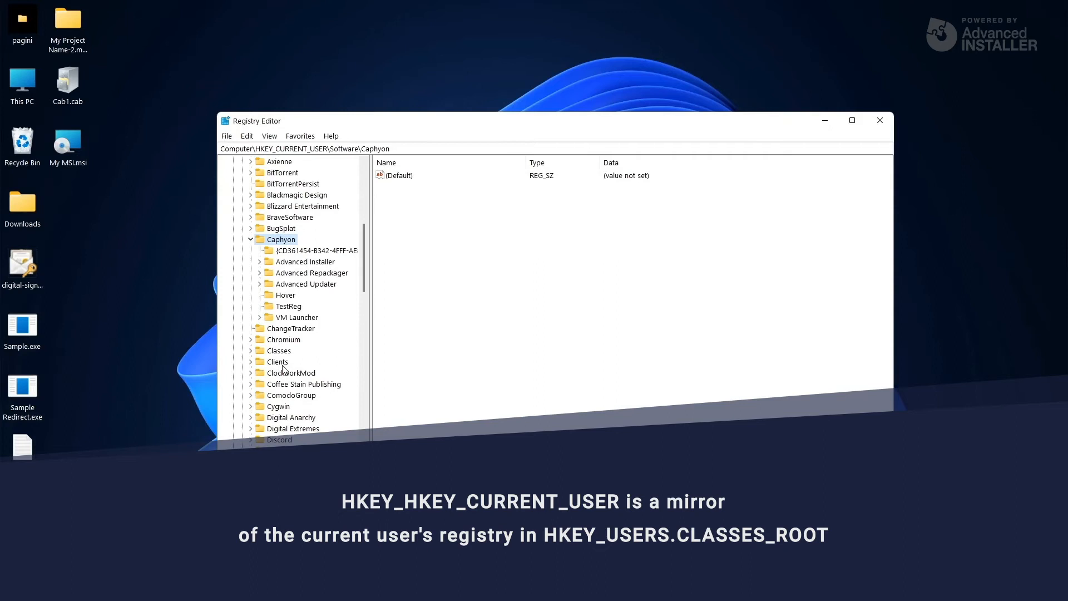
pyautogui.scroll(-3, 282, 370)
pyautogui.scroll(-3, 285, 367)
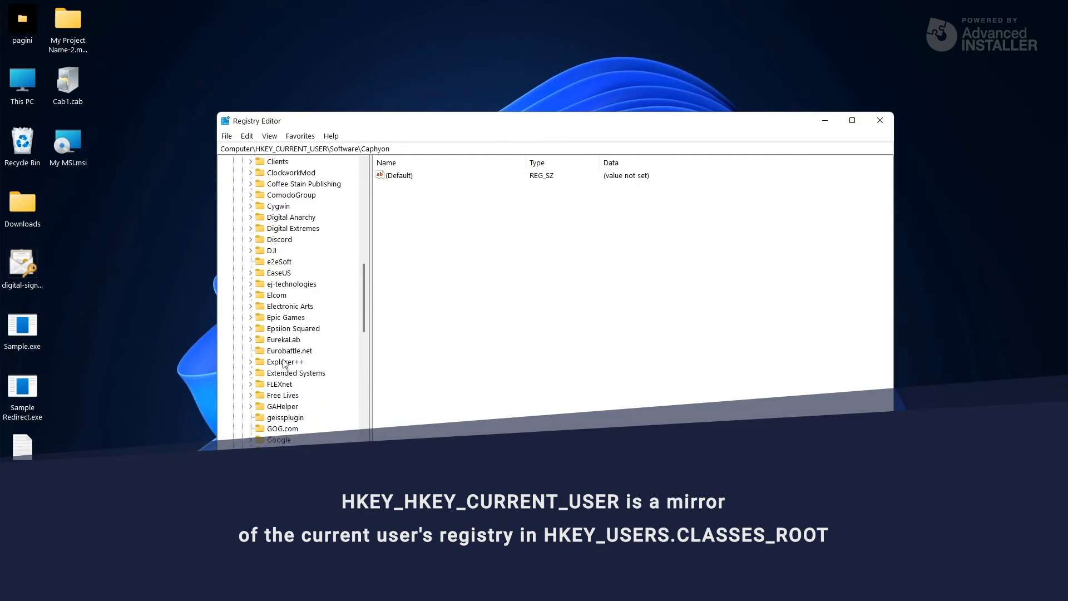
pyautogui.scroll(-4, 284, 364)
pyautogui.scroll(-2, 284, 365)
pyautogui.scroll(-1, 283, 364)
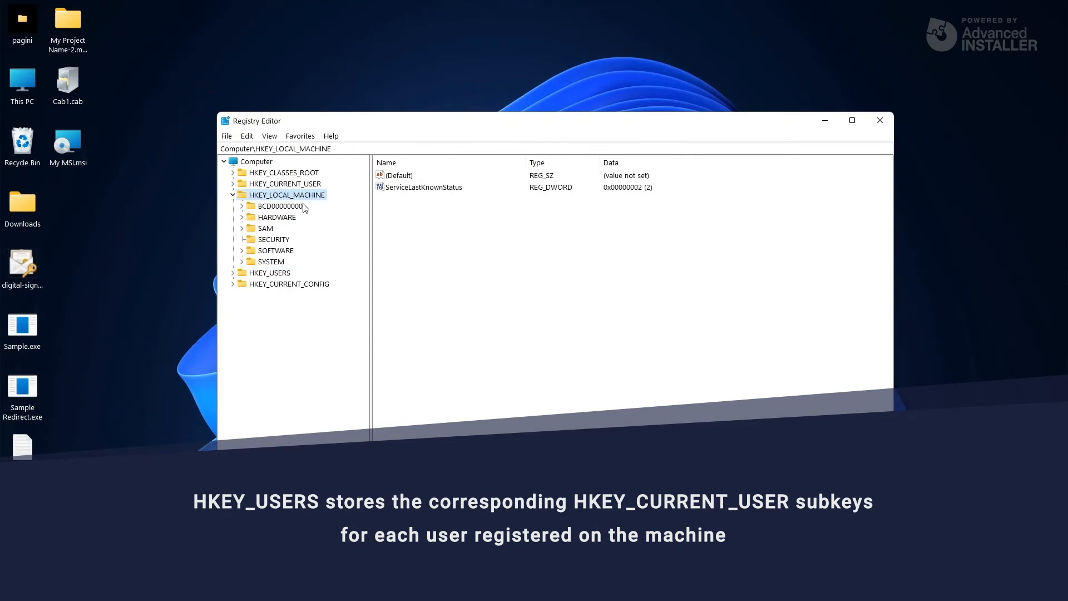
# Show the Startup Commands values under HKEY_LOCAL_MACHINE\SOFTWARE\Caphyon\Advanced Repackager.
pyautogui.doubleClick(281, 252)
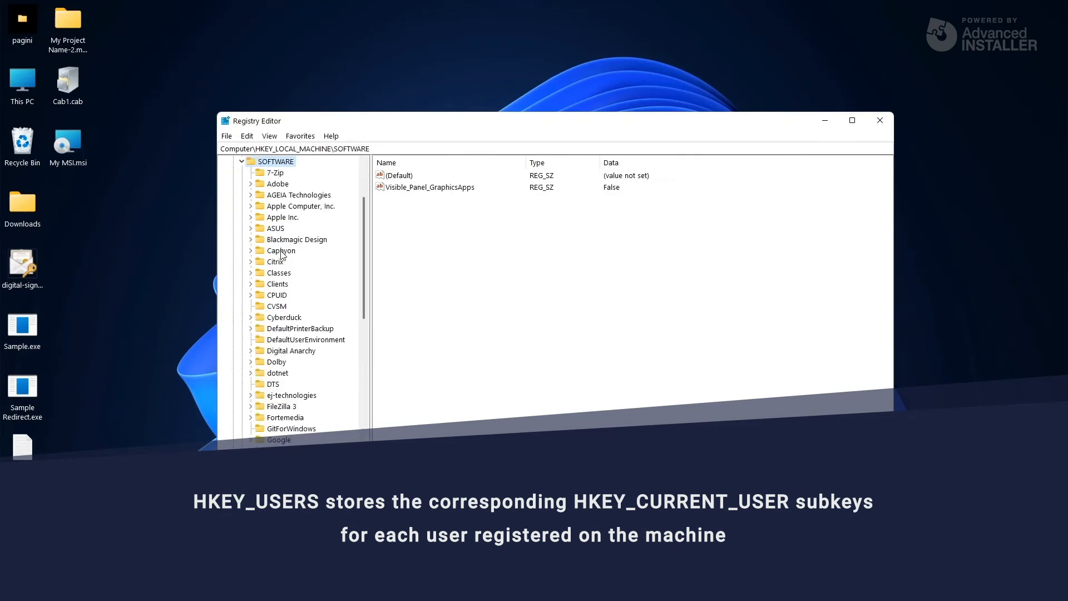
pyautogui.doubleClick(281, 252)
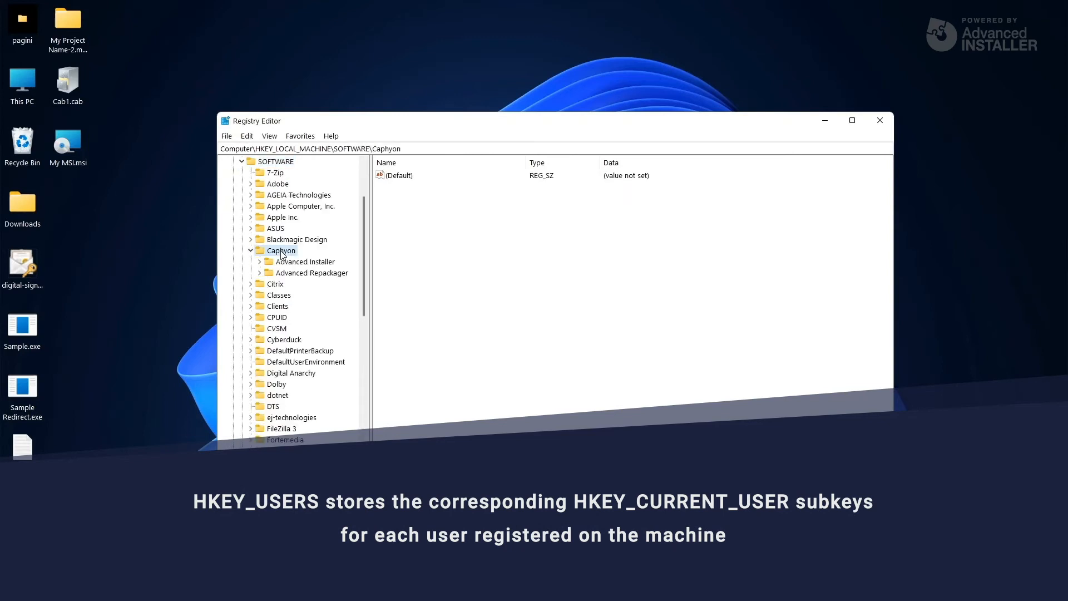
pyautogui.doubleClick(287, 264)
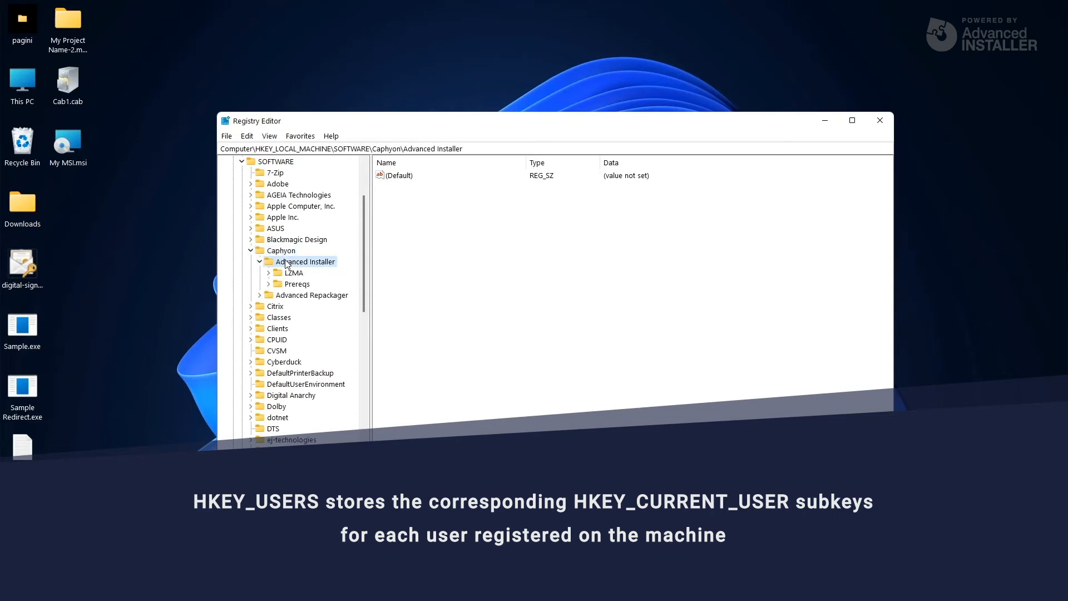
pyautogui.doubleClick(291, 297)
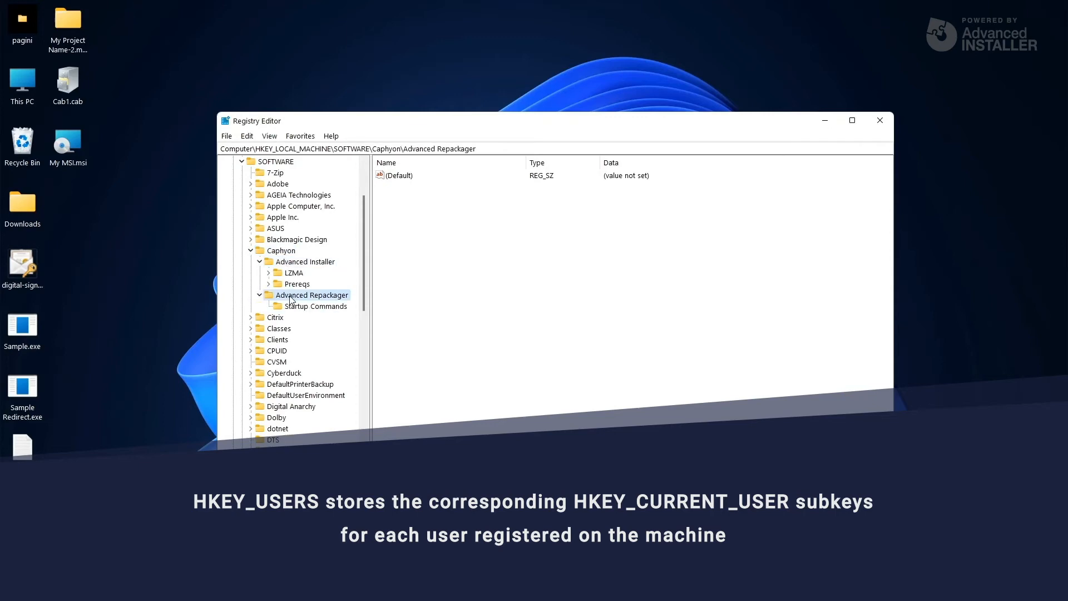
pyautogui.click(289, 311)
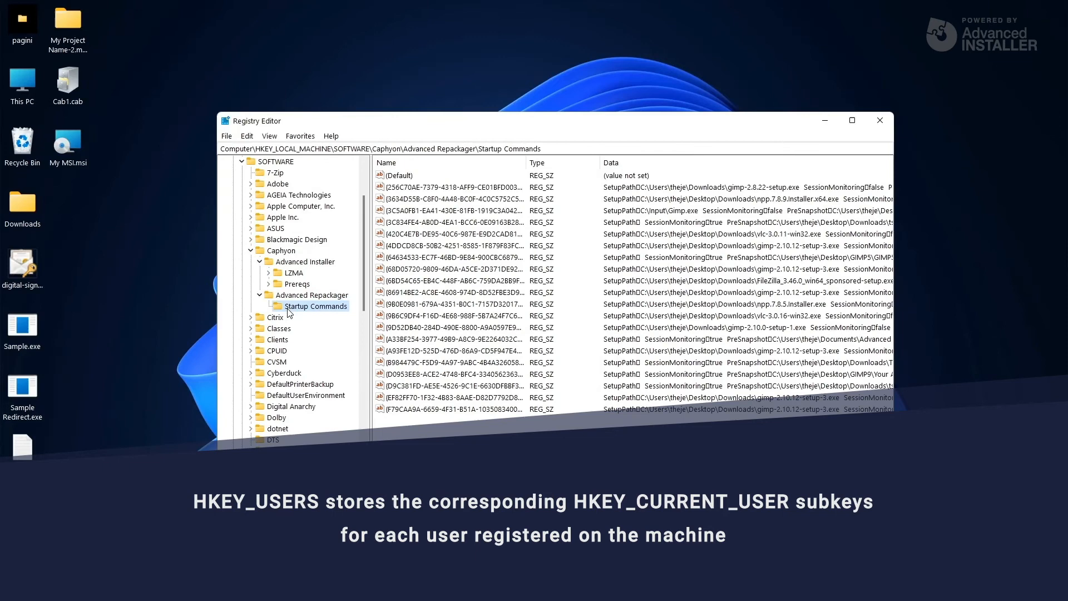
pyautogui.scroll(-2, 295, 367)
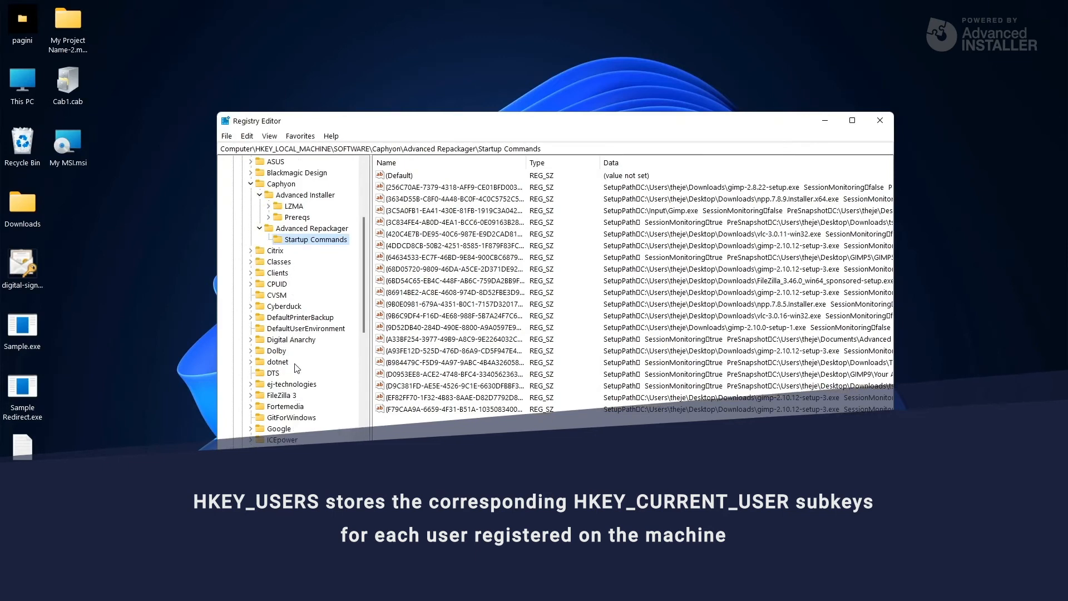
pyautogui.scroll(-4, 295, 367)
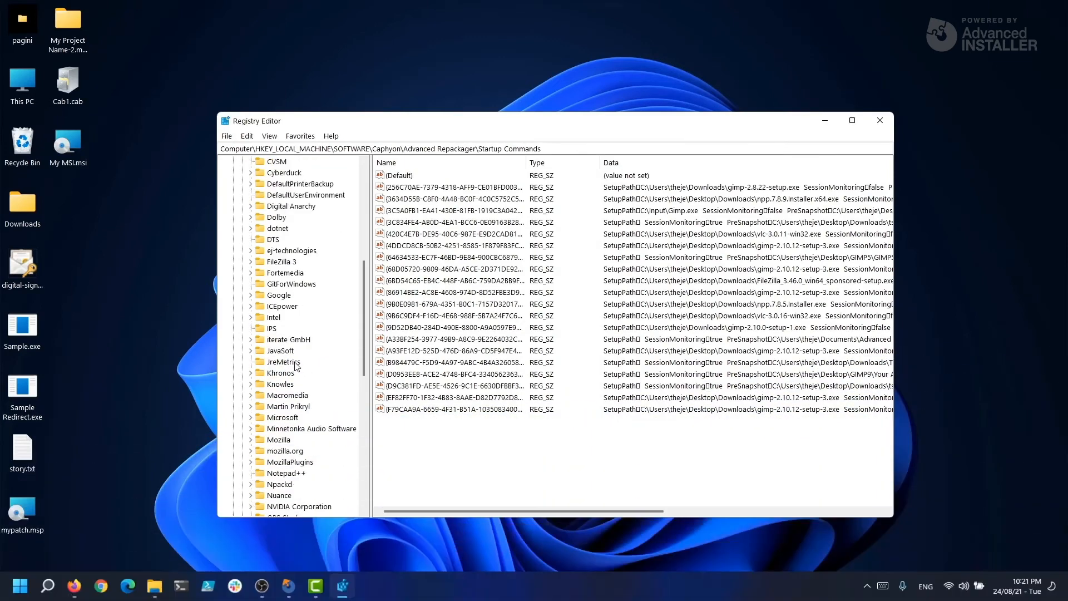
pyautogui.scroll(-3, 296, 366)
pyautogui.scroll(-4, 299, 366)
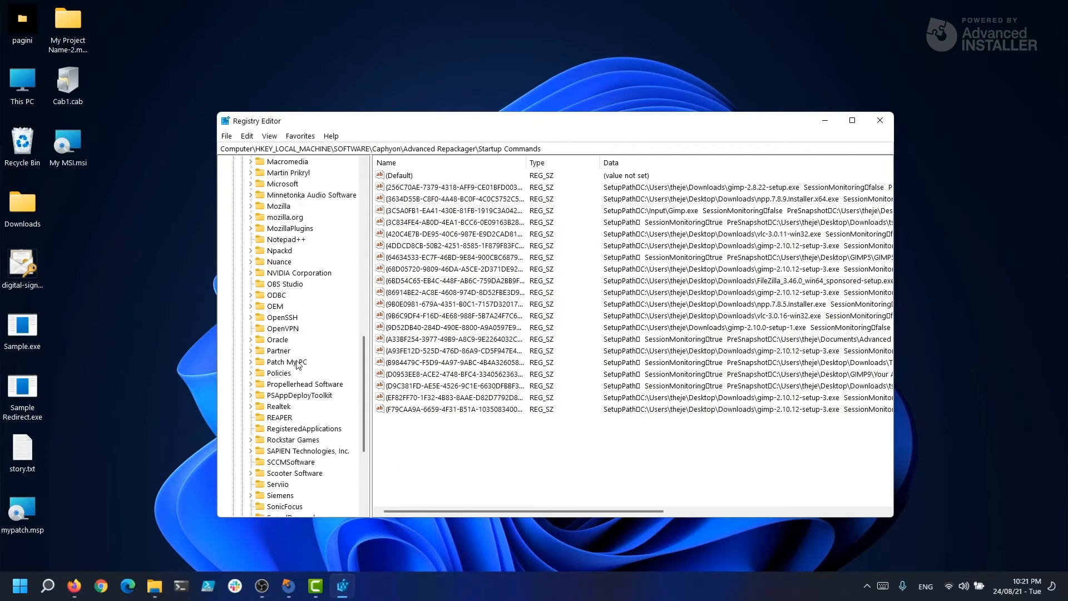
pyautogui.scroll(-2, 298, 366)
pyautogui.scroll(-2, 297, 366)
pyautogui.scroll(-1, 301, 367)
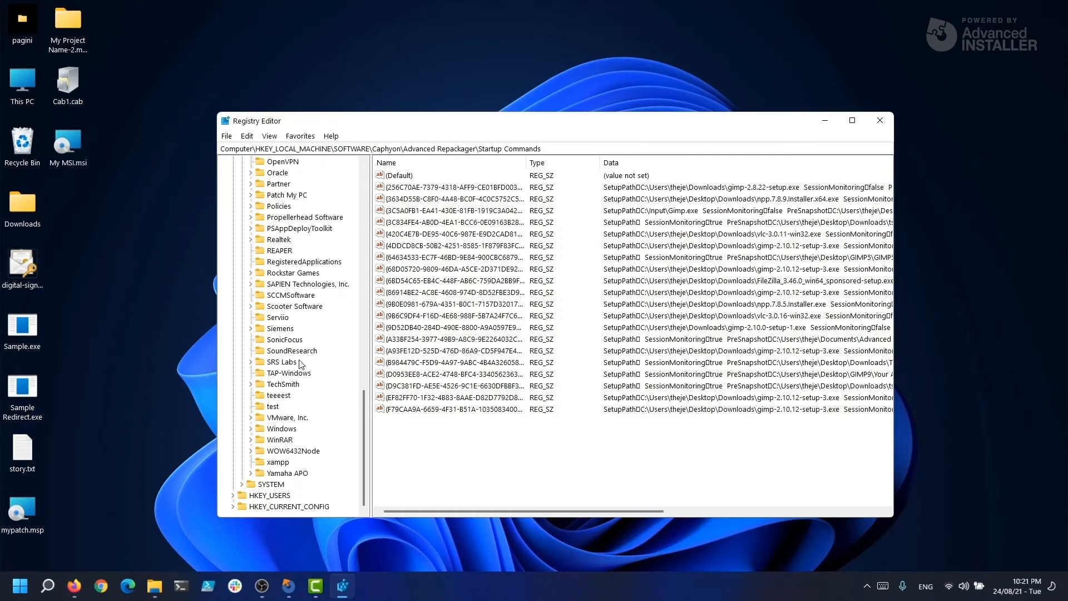
pyautogui.scroll(15, 317, 350)
pyautogui.scroll(4, 303, 316)
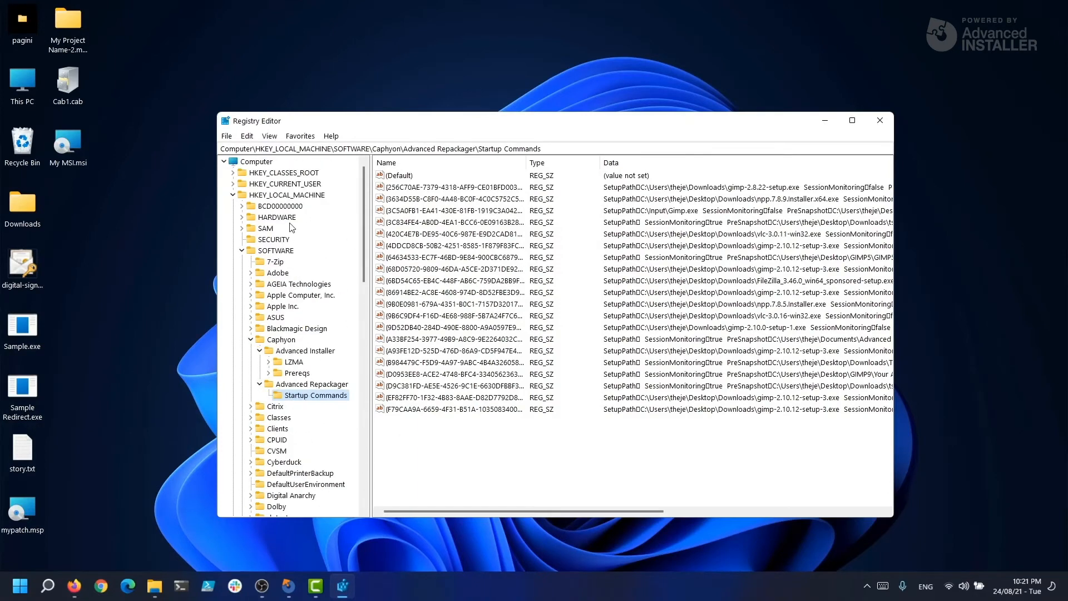
# Browse HKEY_USERS\S-1-5-21…-1001\Software\Caphyon to the user-level Advanced Installer key.
pyautogui.click(303, 196)
pyautogui.doubleClick(303, 196)
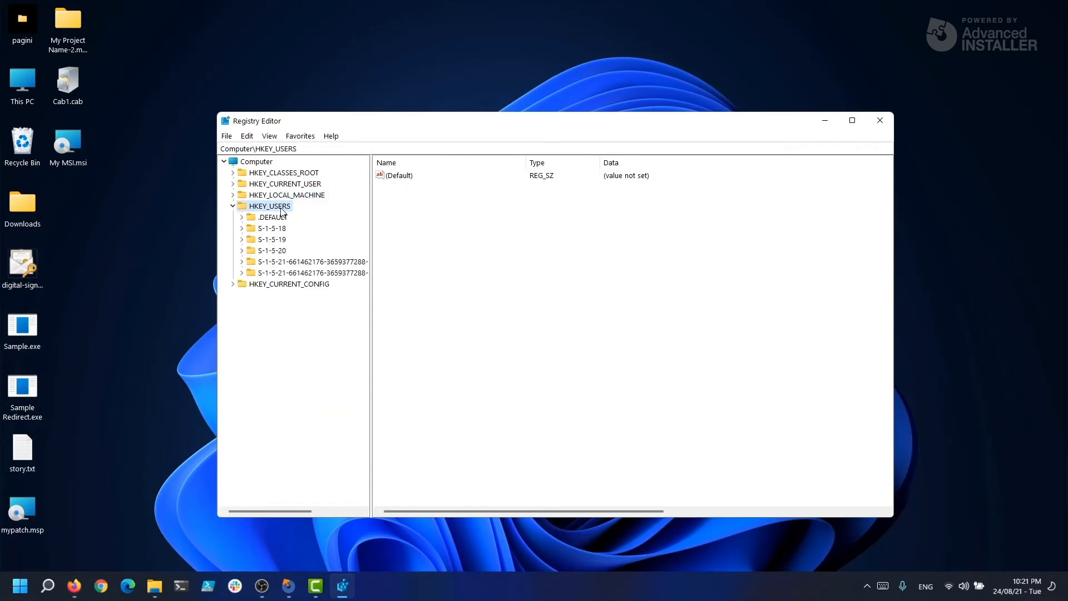
pyautogui.doubleClick(284, 262)
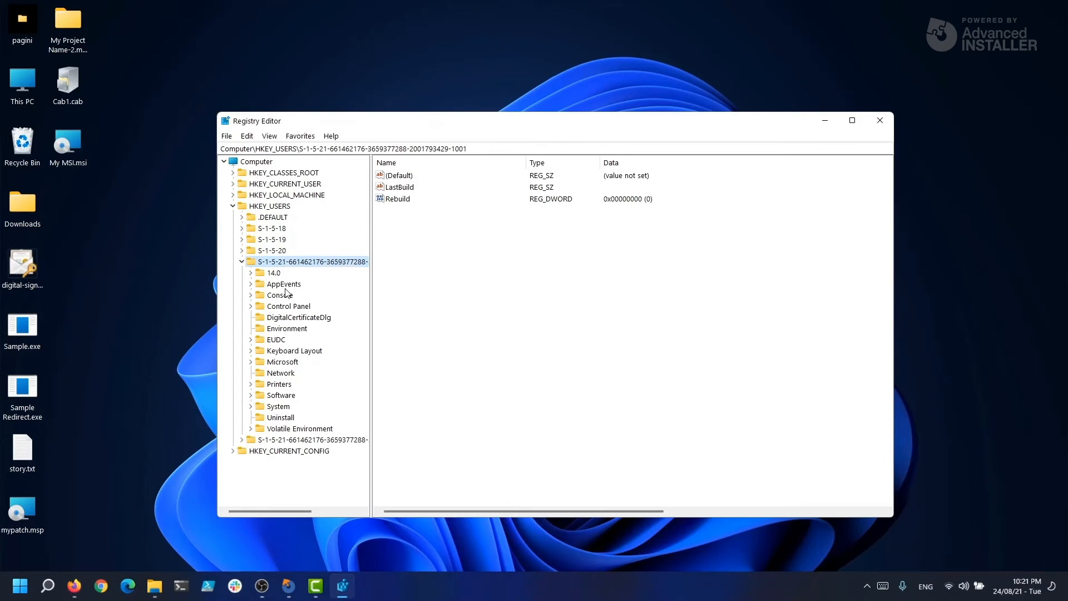
pyautogui.doubleClick(283, 395)
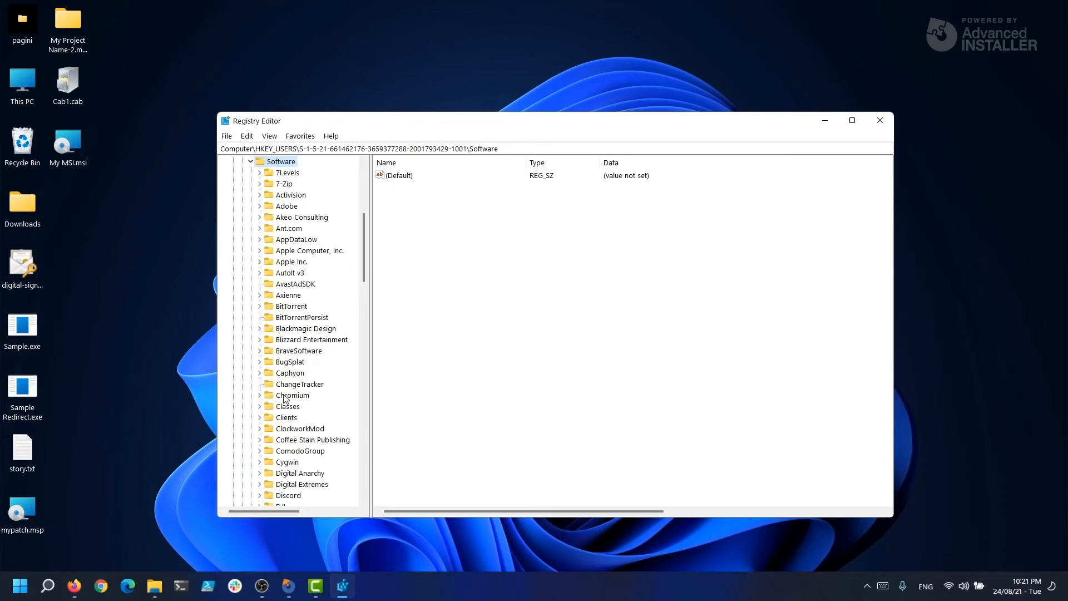
pyautogui.scroll(-1, 284, 399)
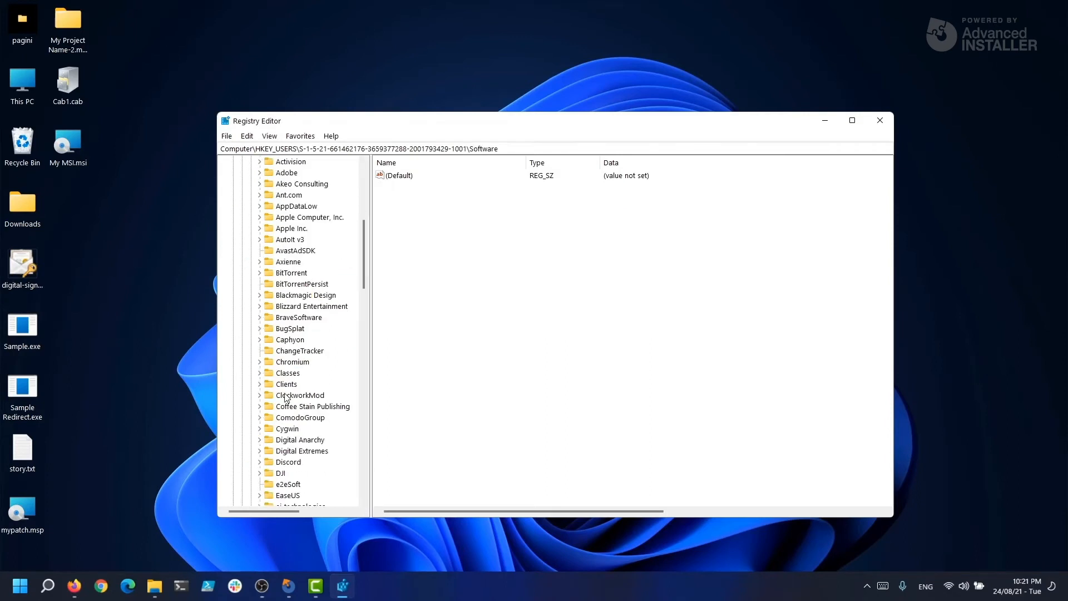
pyautogui.scroll(-2, 284, 399)
pyautogui.doubleClick(294, 273)
pyautogui.scroll(-1, 296, 276)
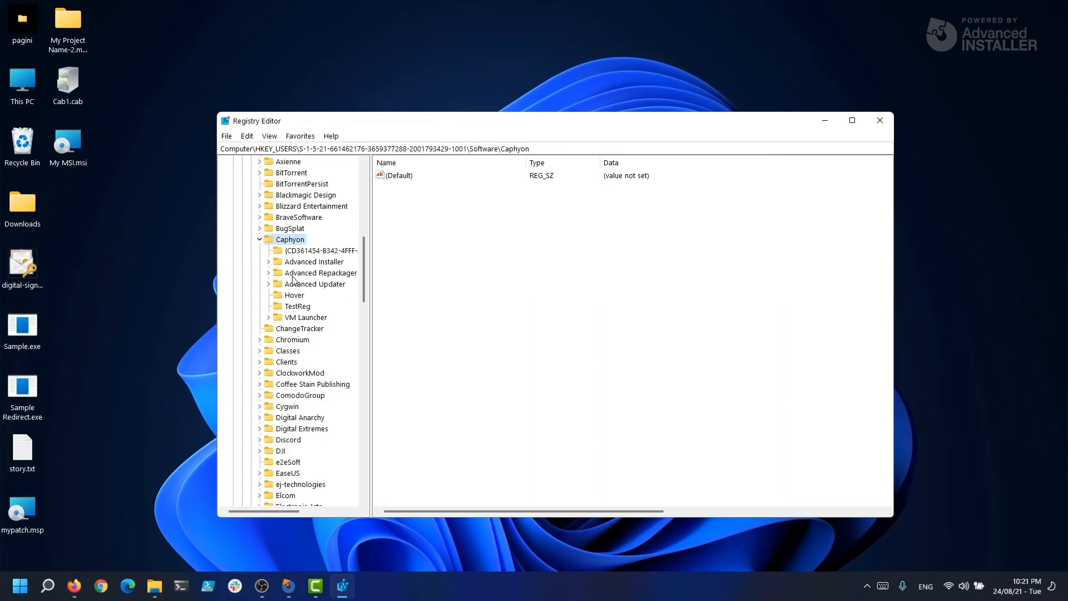
pyautogui.scroll(-2, 296, 275)
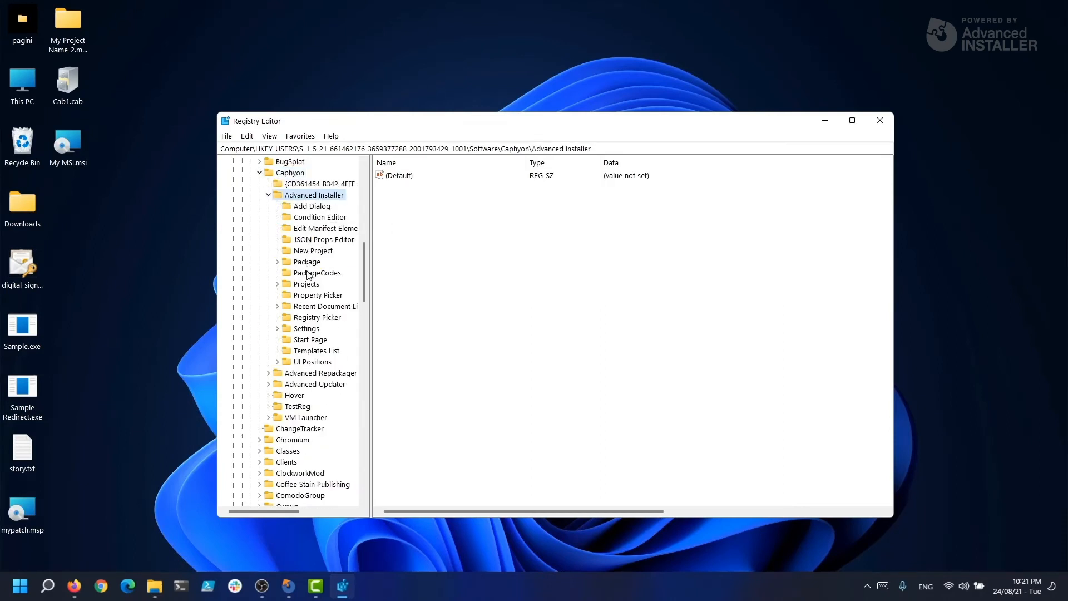
pyautogui.scroll(-2, 315, 347)
pyautogui.scroll(-2, 315, 347)
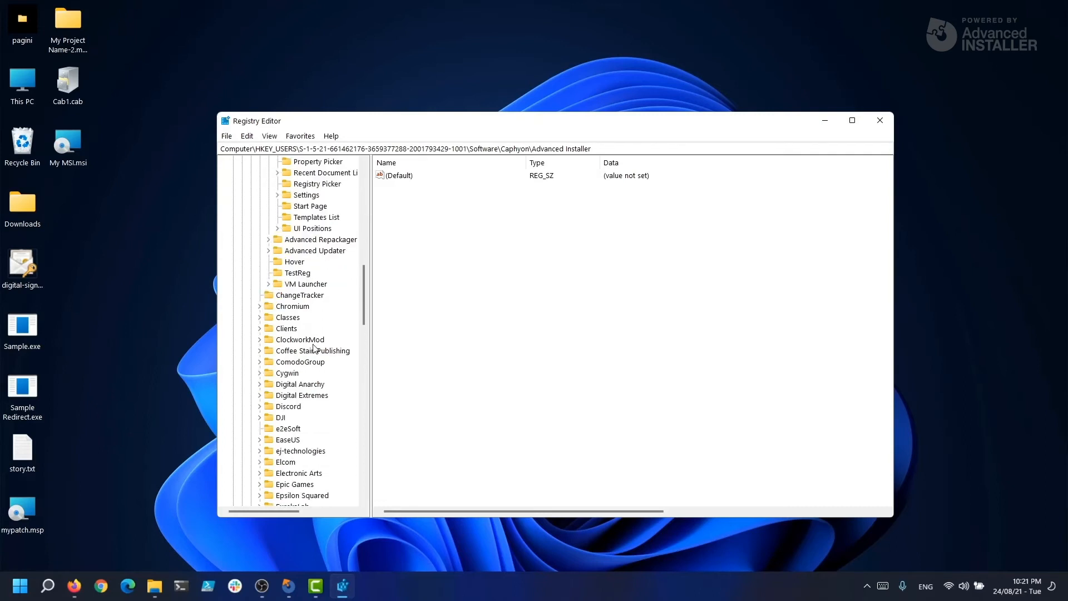
pyautogui.scroll(-1, 315, 347)
pyautogui.scroll(-2, 315, 347)
pyautogui.scroll(-3, 315, 347)
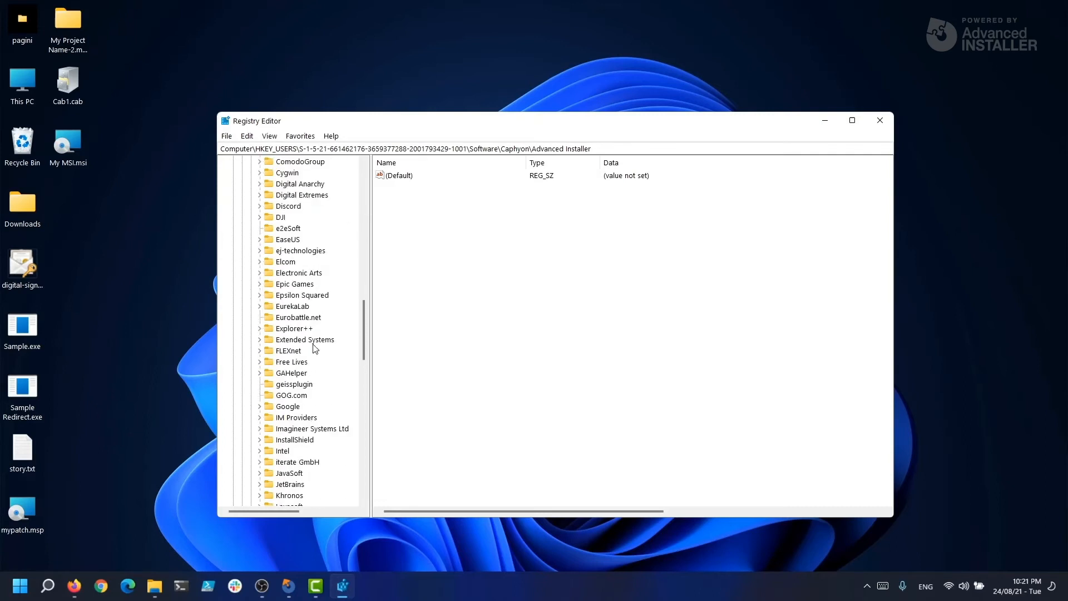
pyautogui.scroll(-2, 315, 347)
pyautogui.scroll(-3, 315, 347)
pyautogui.scroll(-4, 315, 347)
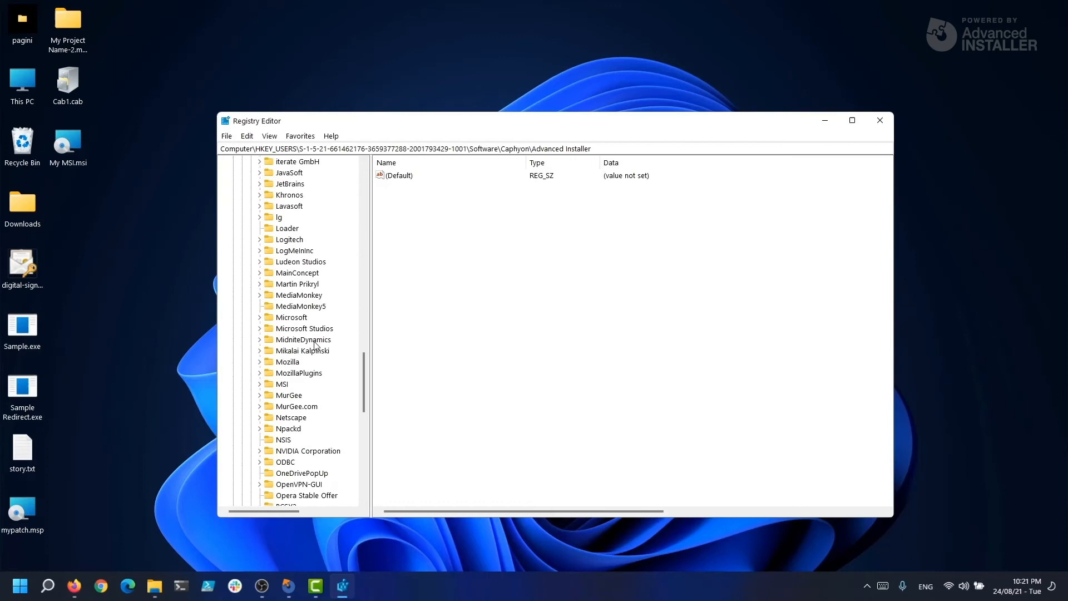
pyautogui.scroll(-2, 315, 347)
pyautogui.scroll(-1, 315, 347)
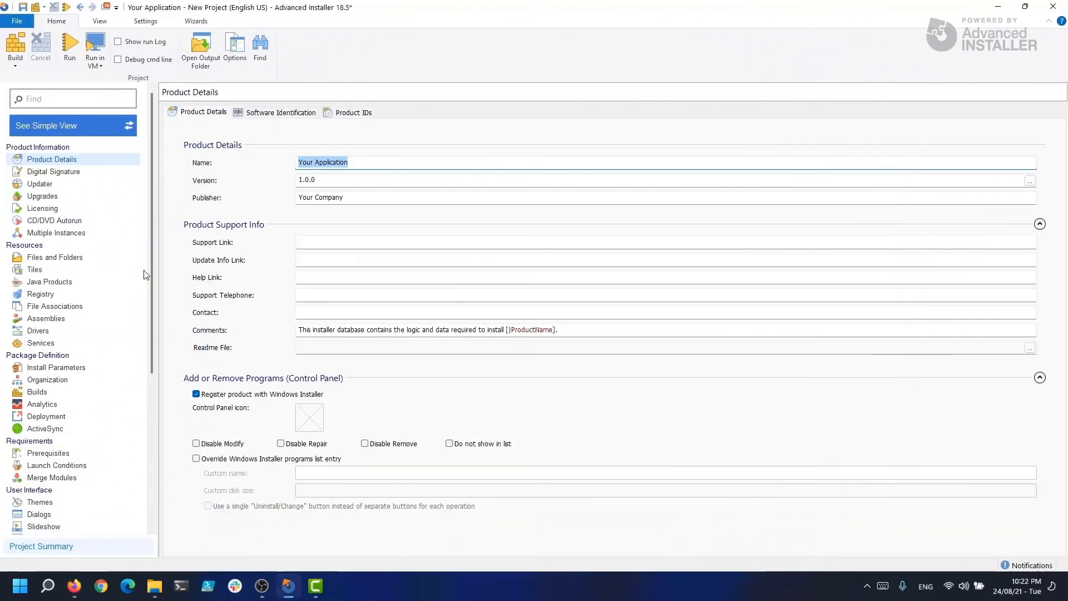
# Add an IsInstalled string value of 1 under HKLM\Software\[Manufacturer]\[ProductName].
pyautogui.click(84, 294)
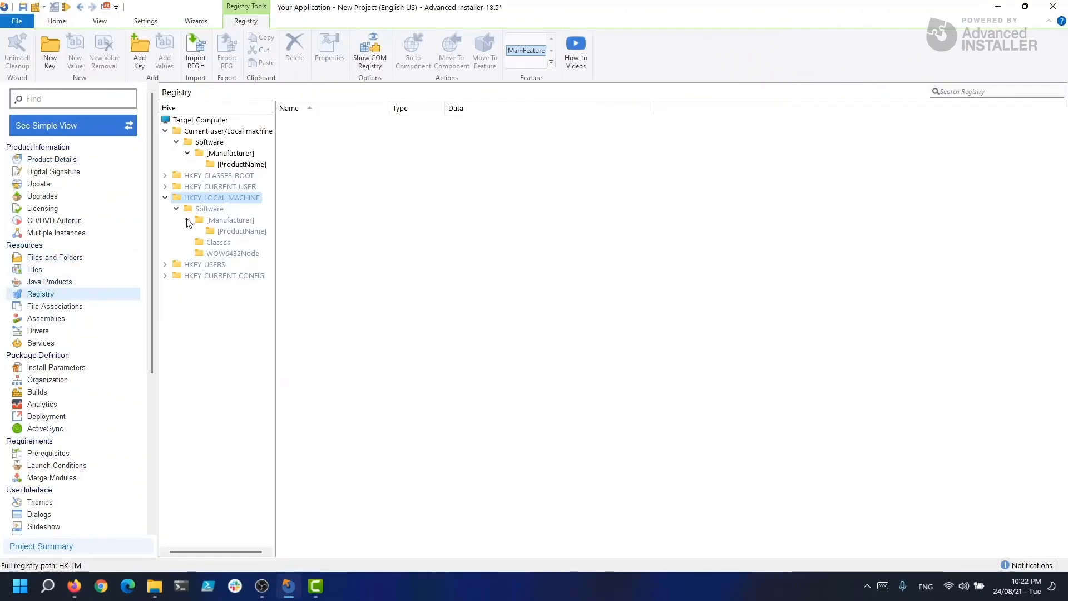
pyautogui.click(204, 210)
pyautogui.click(238, 231)
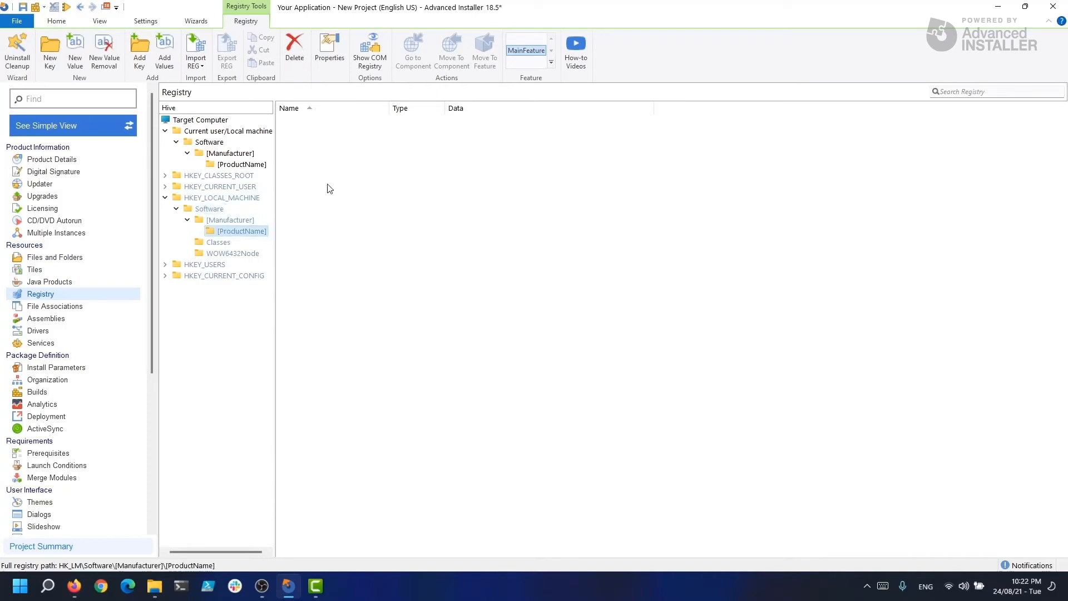
pyautogui.rightClick(339, 170)
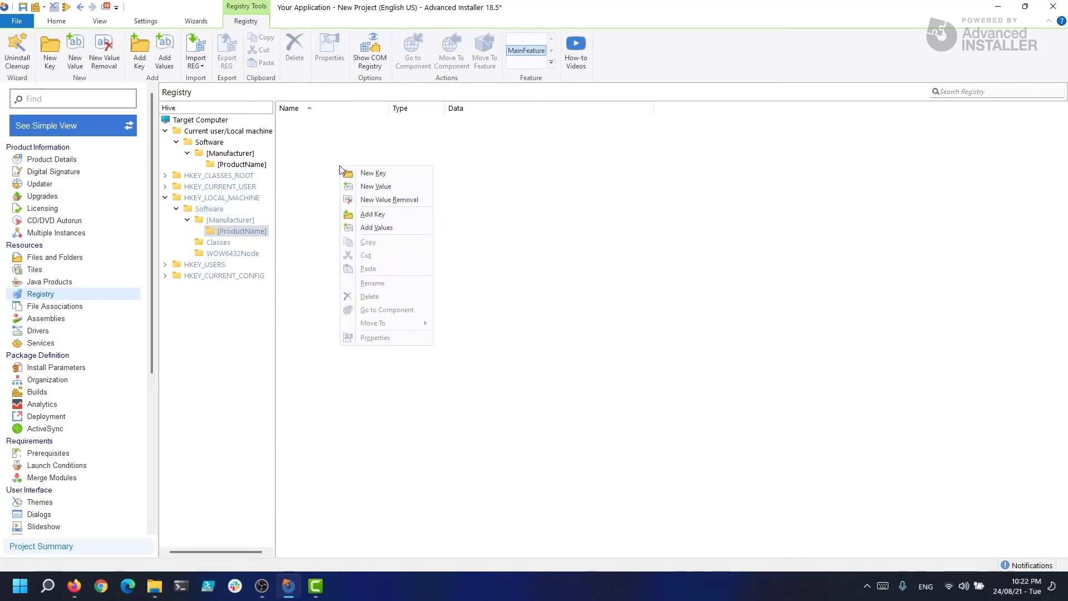
pyautogui.click(367, 184)
pyautogui.write('IsInst')
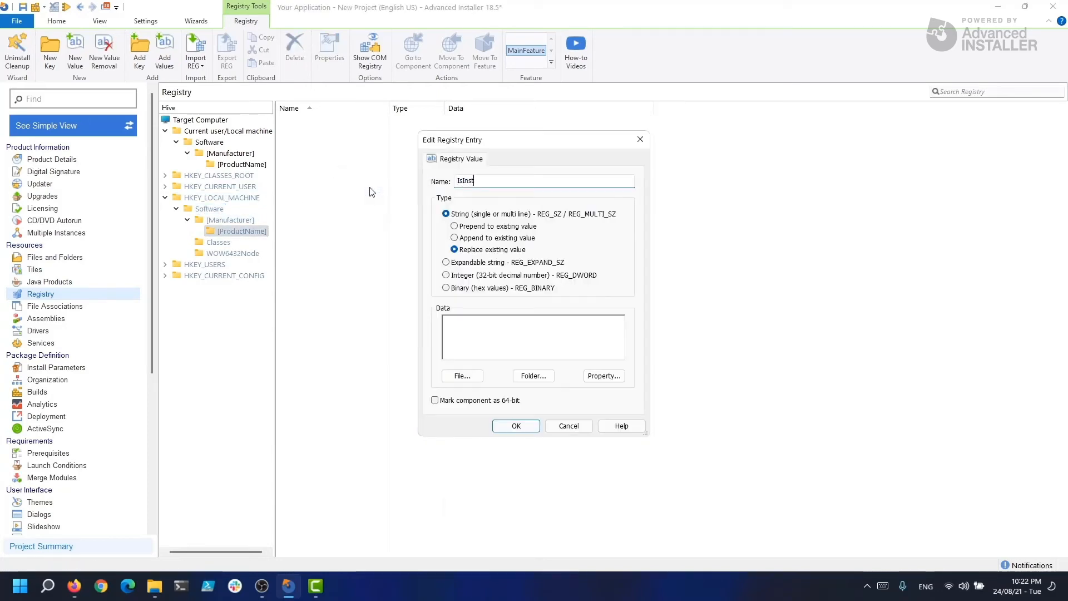
pyautogui.write('alled')
pyautogui.click(472, 328)
pyautogui.click(509, 426)
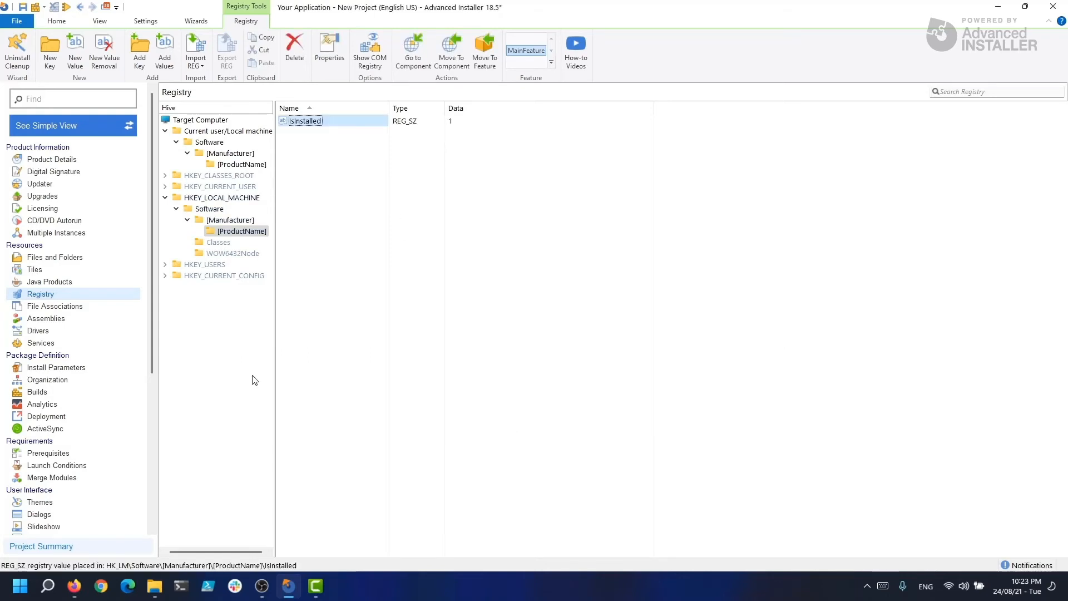
pyautogui.moveTo(154, 345); pyautogui.dragTo(122, 527)
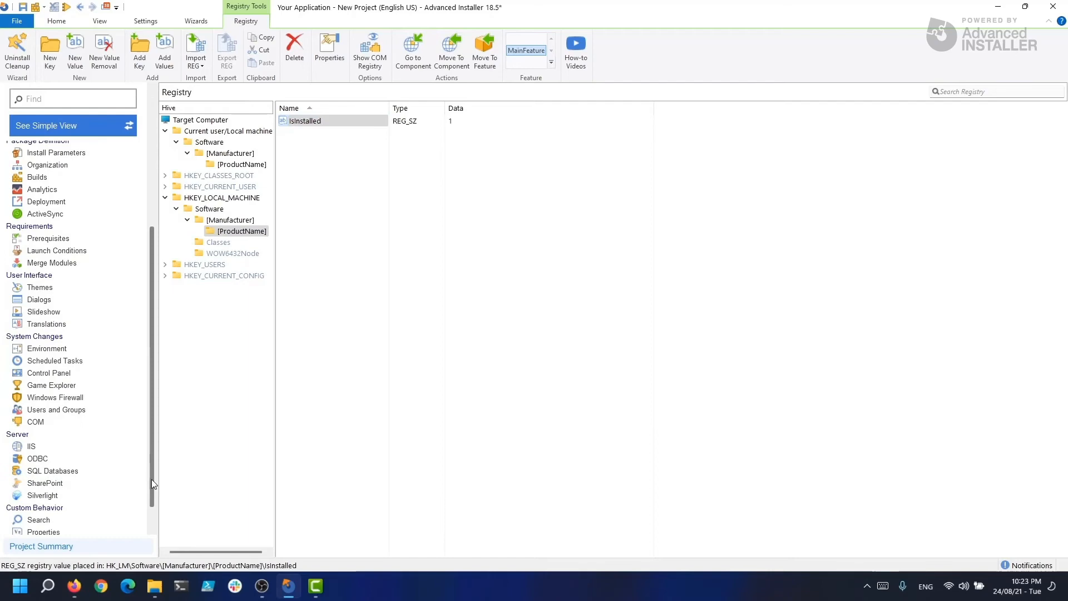
# Show the Registry table with IsInstalled, Path and Version rows, Key column fitted to full paths.
pyautogui.click(87, 530)
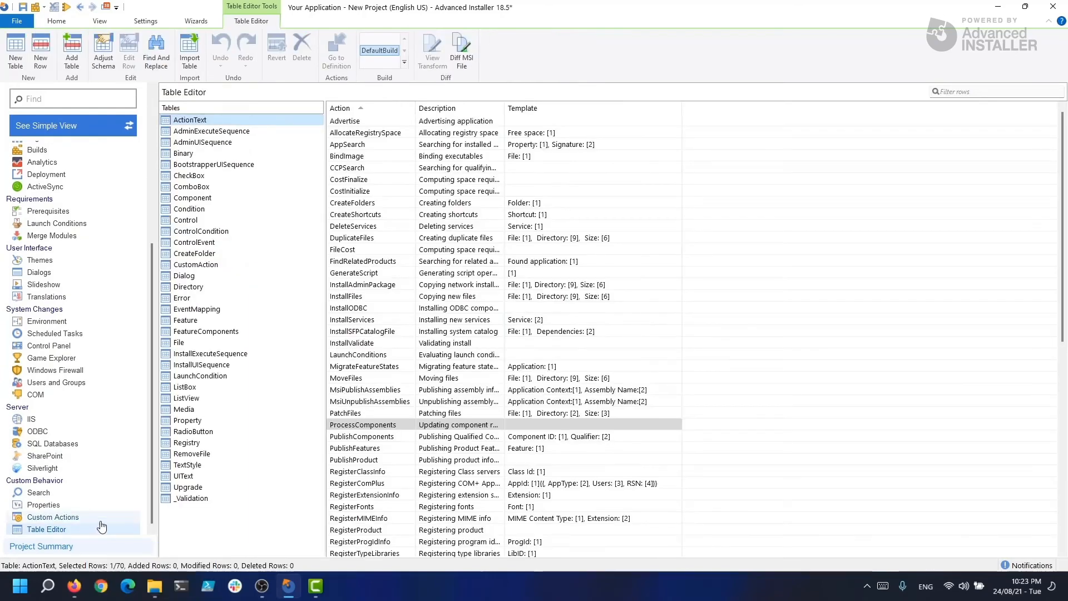
pyautogui.click(190, 442)
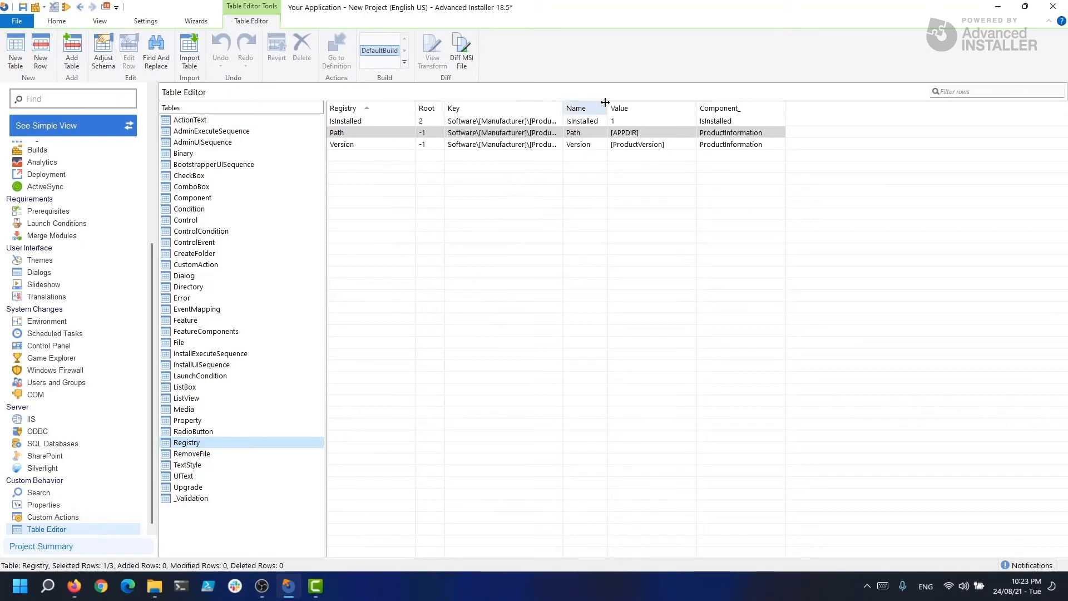
pyautogui.moveTo(609, 102); pyautogui.dragTo(606, 102)
pyautogui.press('Up')
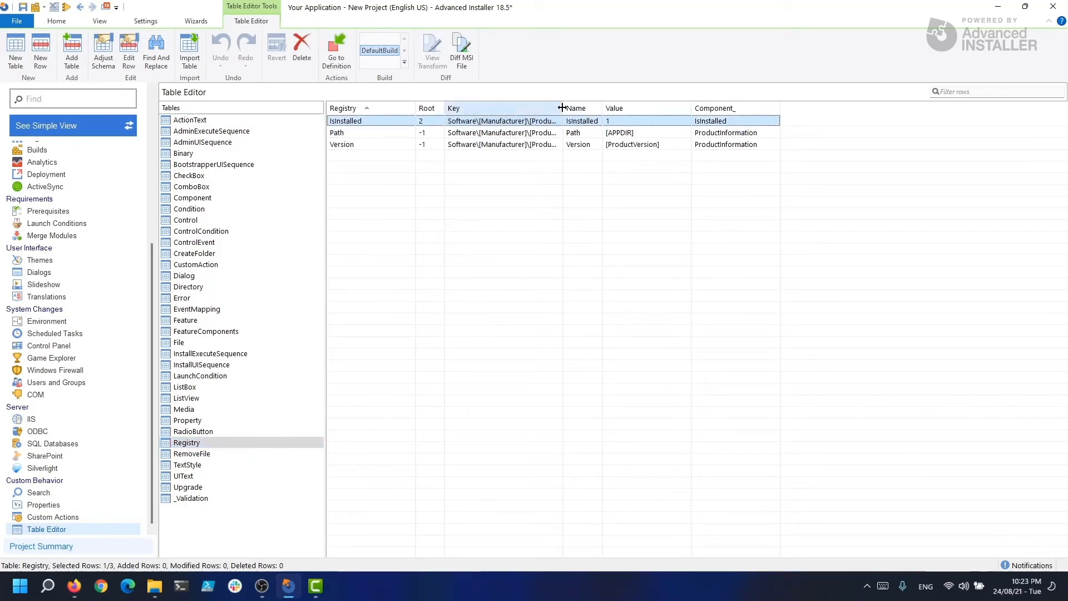
pyautogui.doubleClick(563, 110)
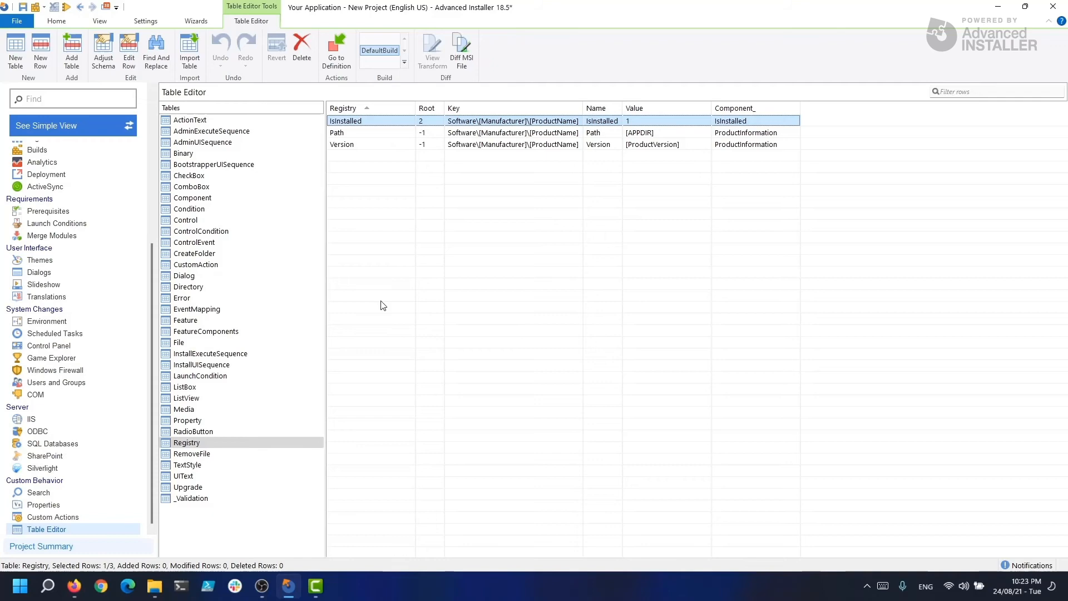
pyautogui.scroll(1, 142, 310)
pyautogui.scroll(2, 133, 314)
pyautogui.scroll(3, 134, 315)
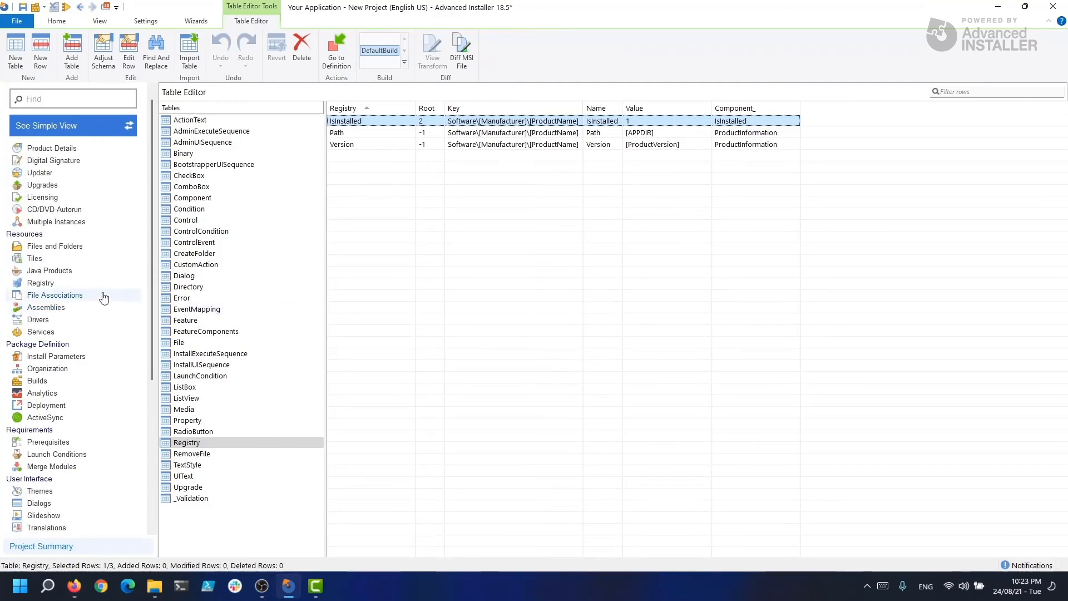
# Return to the Registry page and list the Path and Version values under [ProductName].
pyautogui.click(72, 285)
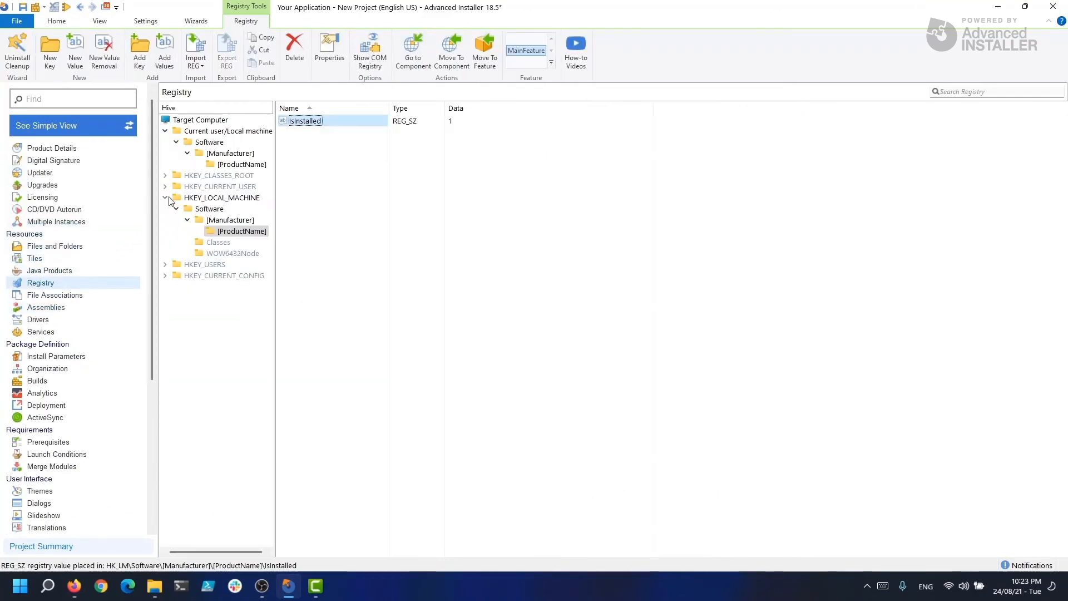
pyautogui.click(227, 166)
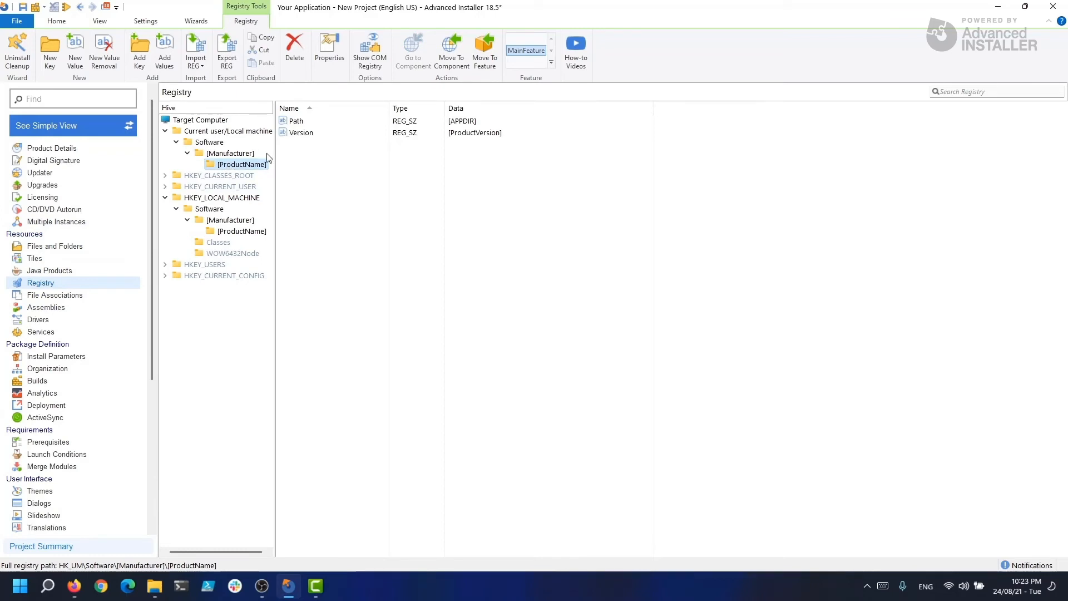
pyautogui.click(298, 122)
pyautogui.click(299, 133)
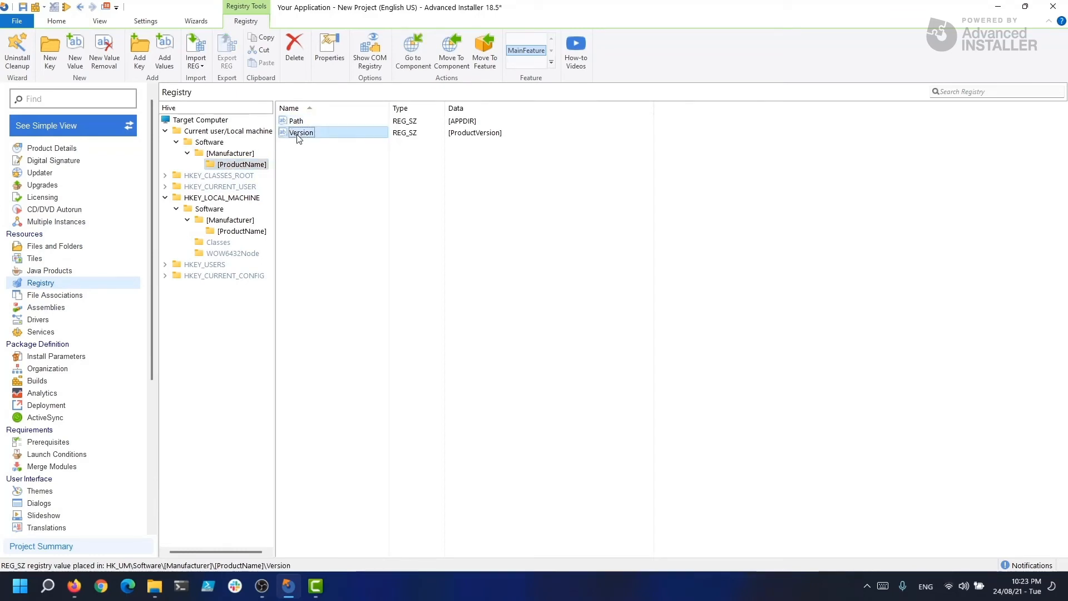
# Review the Path ([APPDIR]) and Version ([ProductVersion]) entries in their edit dialogs.
pyautogui.doubleClick(298, 120)
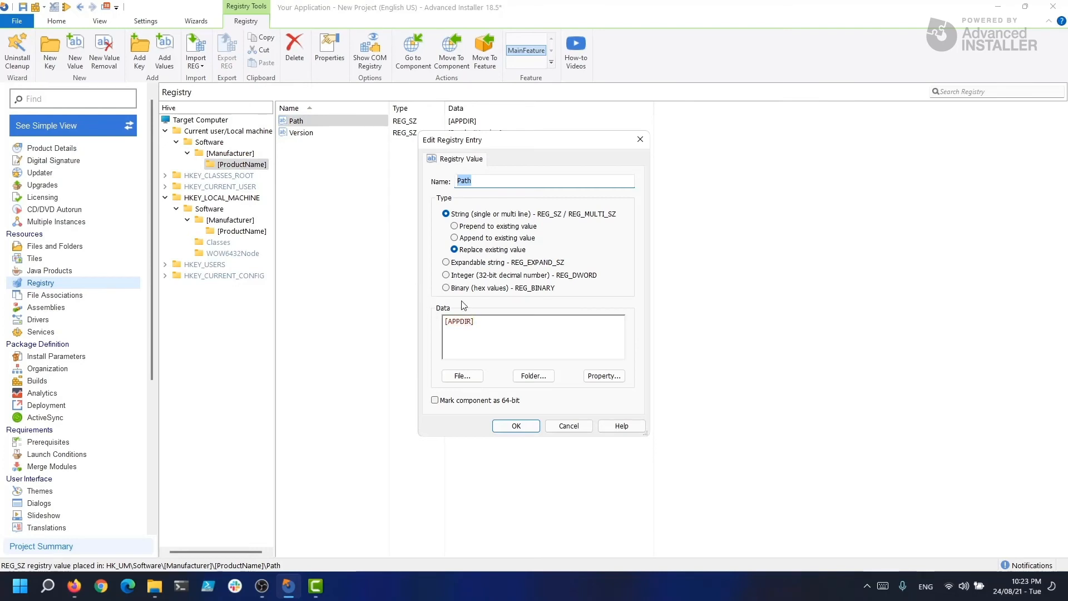
pyautogui.press('Escape')
pyautogui.doubleClick(298, 134)
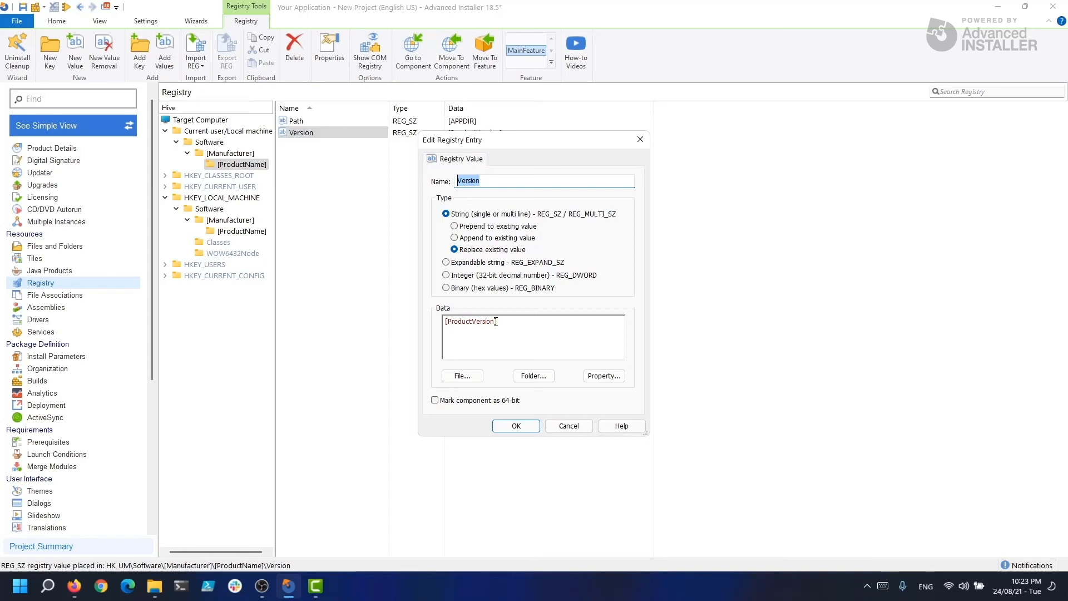
pyautogui.press('Return')
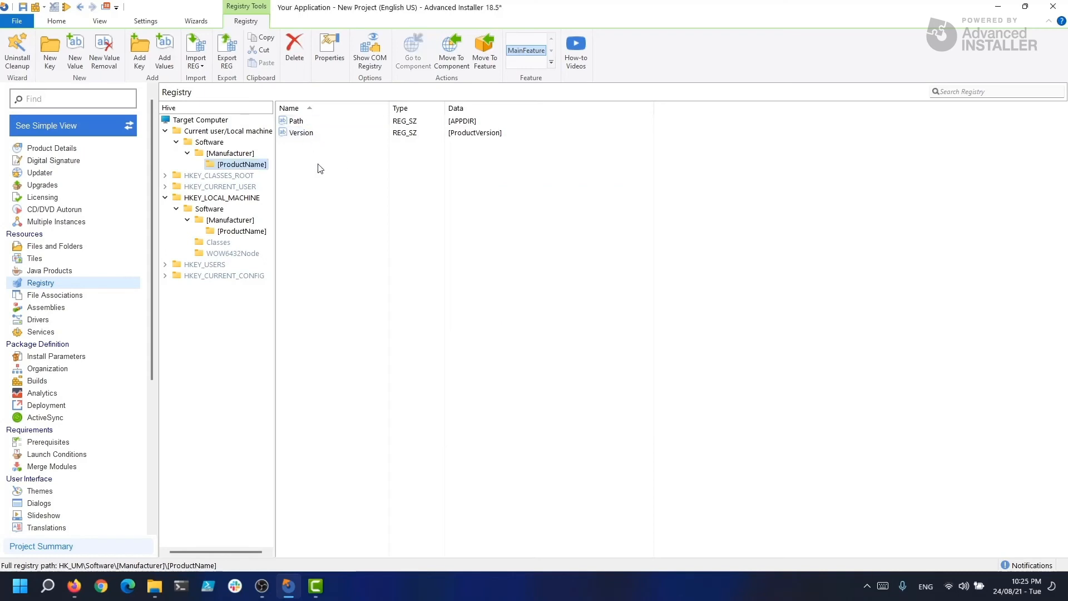
# Add a MyKey value removal under HKEY_CURRENT_USER\Software\[Manufacturer].
pyautogui.doubleClick(227, 186)
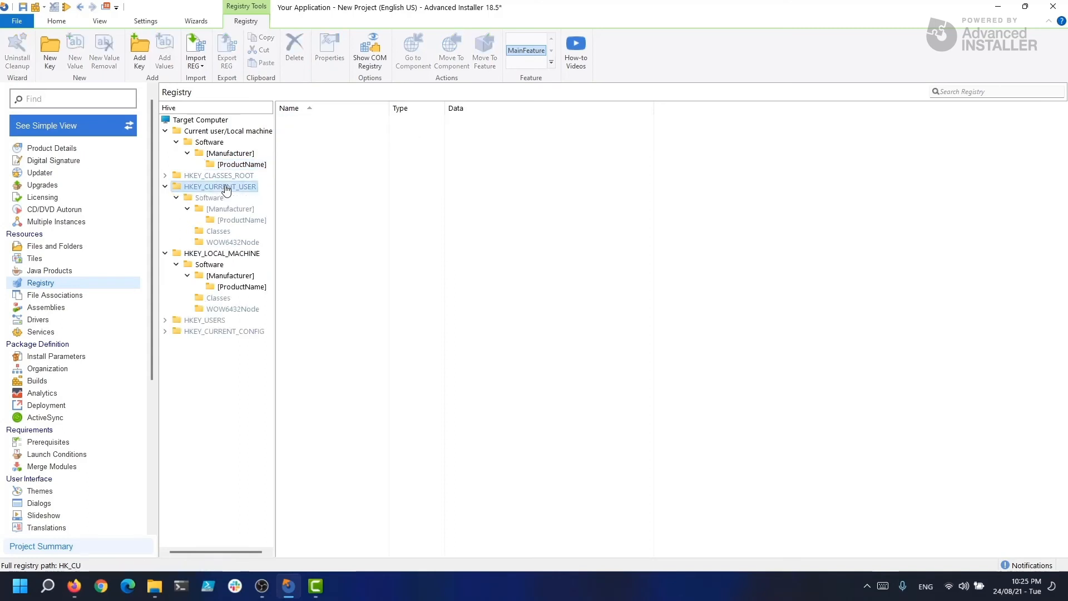
pyautogui.click(230, 209)
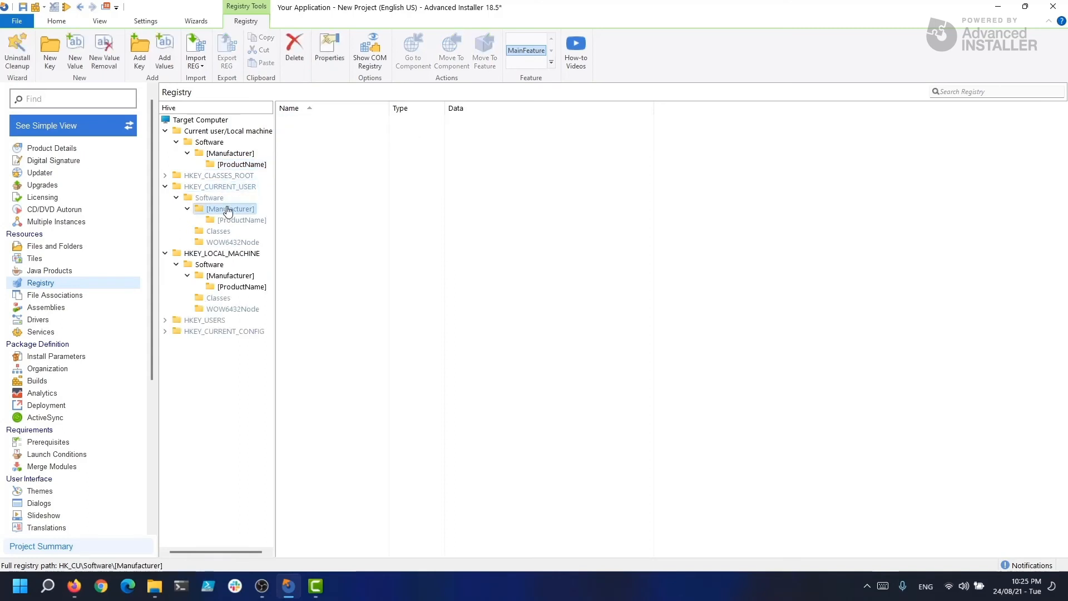
pyautogui.click(117, 66)
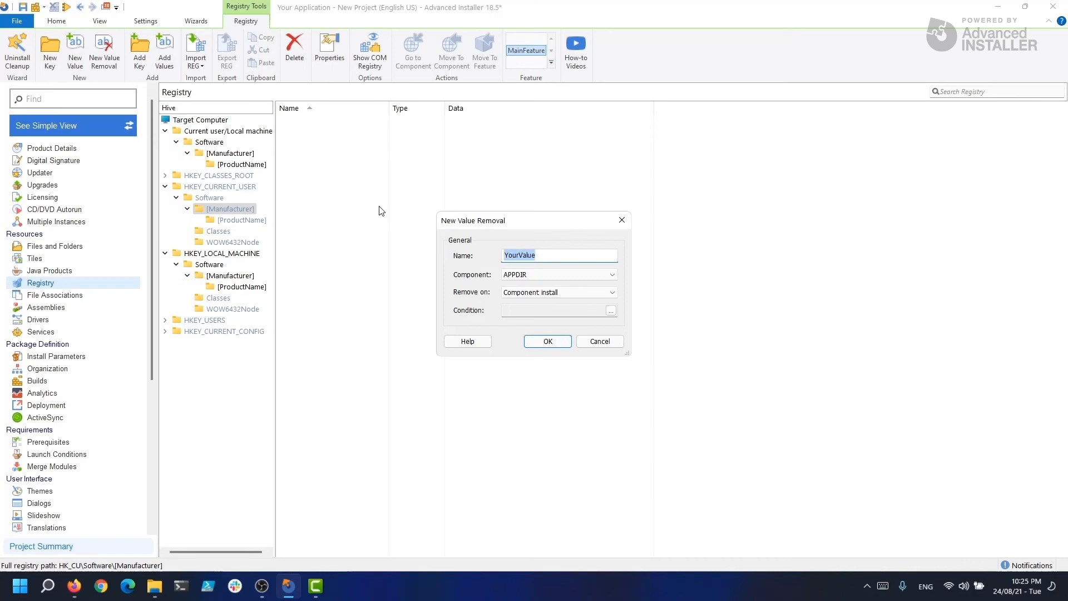
pyautogui.write('MyKey')
pyautogui.click(542, 340)
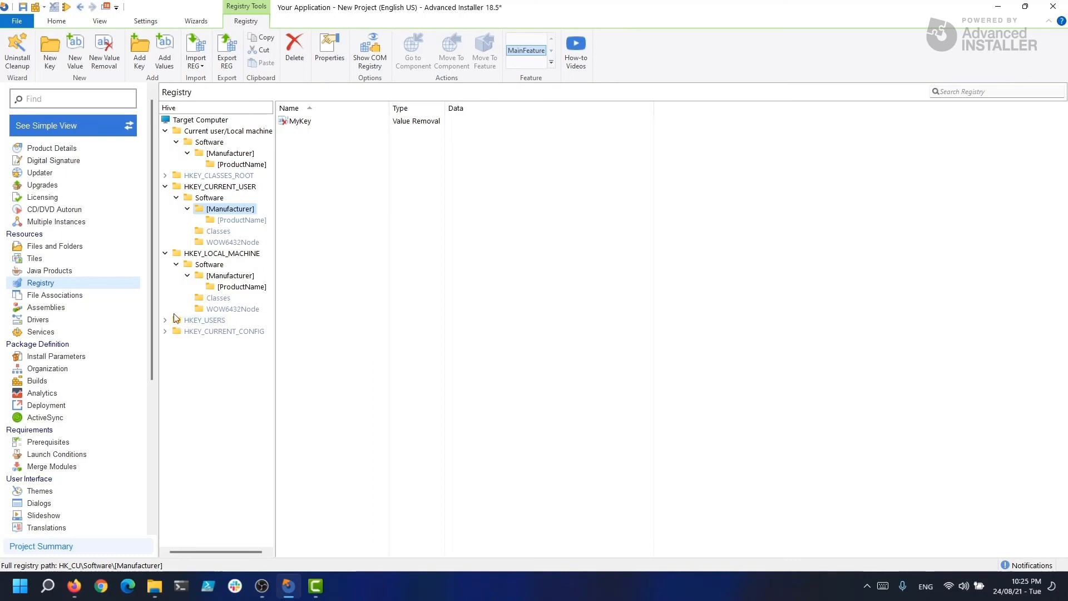
pyautogui.moveTo(153, 314); pyautogui.dragTo(153, 470)
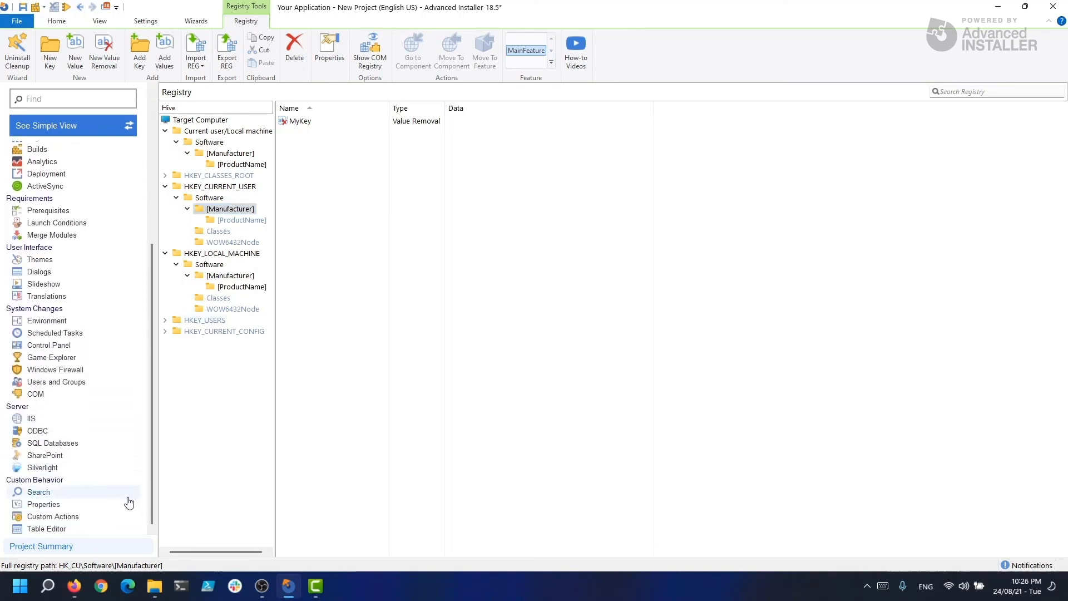
# Show the RemoveRegistry table's MyKey row with Key and Name columns auto-fitted.
pyautogui.click(83, 529)
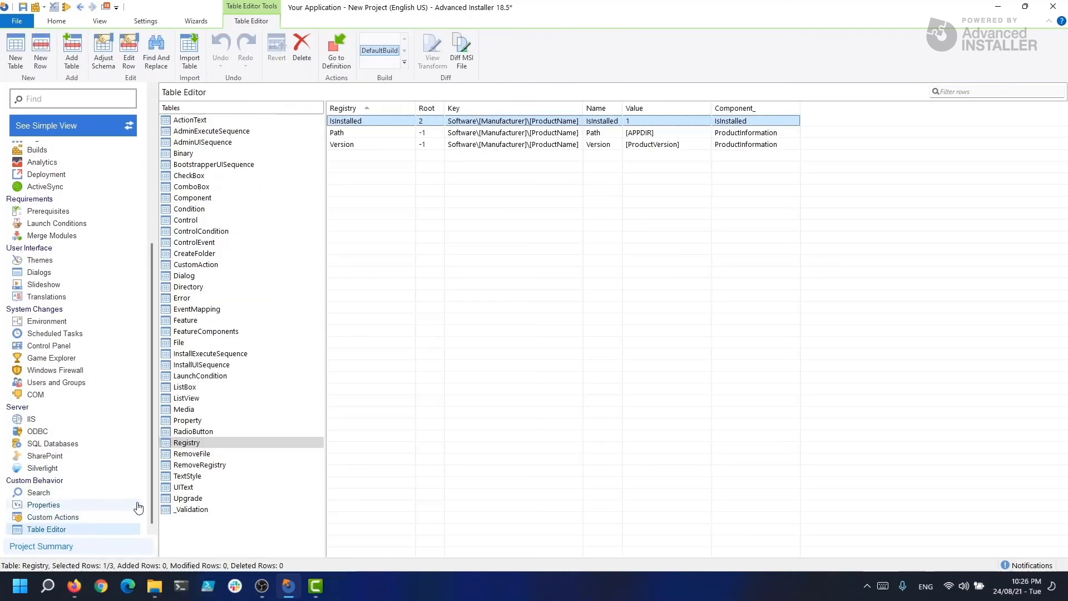
pyautogui.click(208, 466)
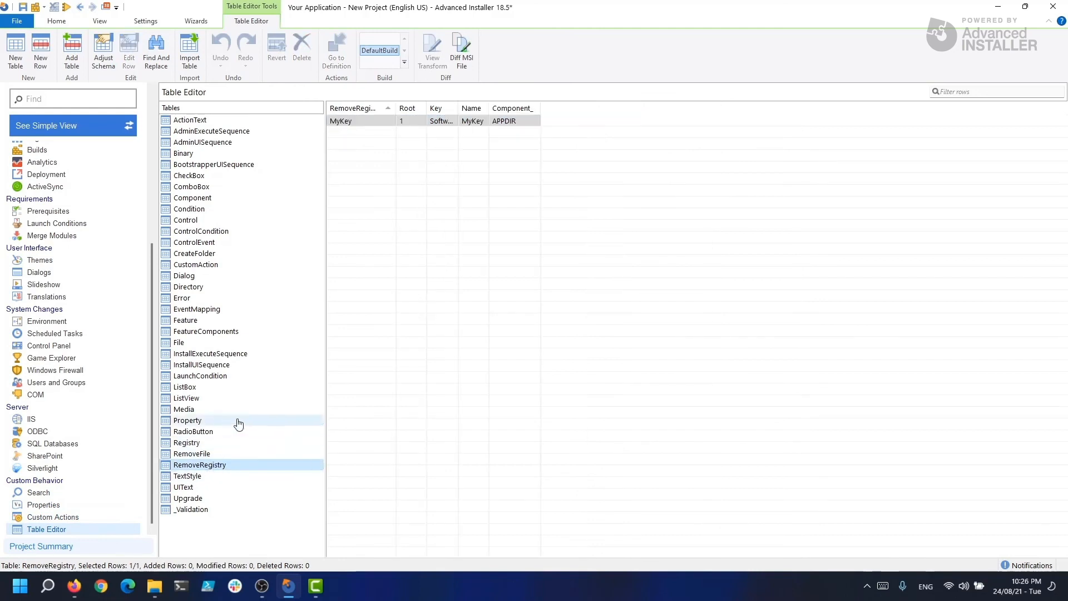
pyautogui.doubleClick(459, 103)
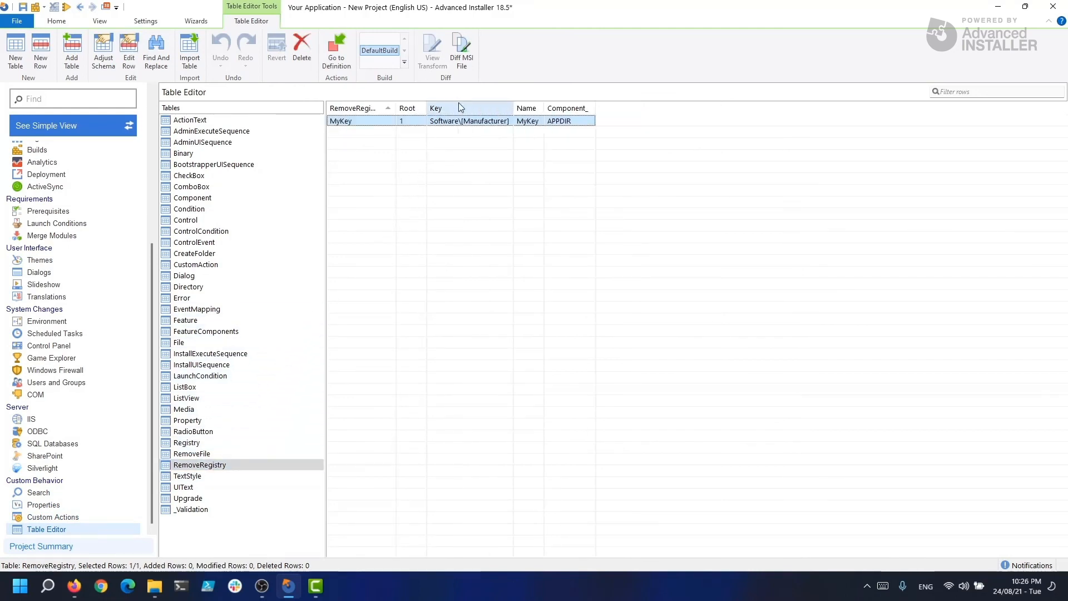
pyautogui.doubleClick(543, 109)
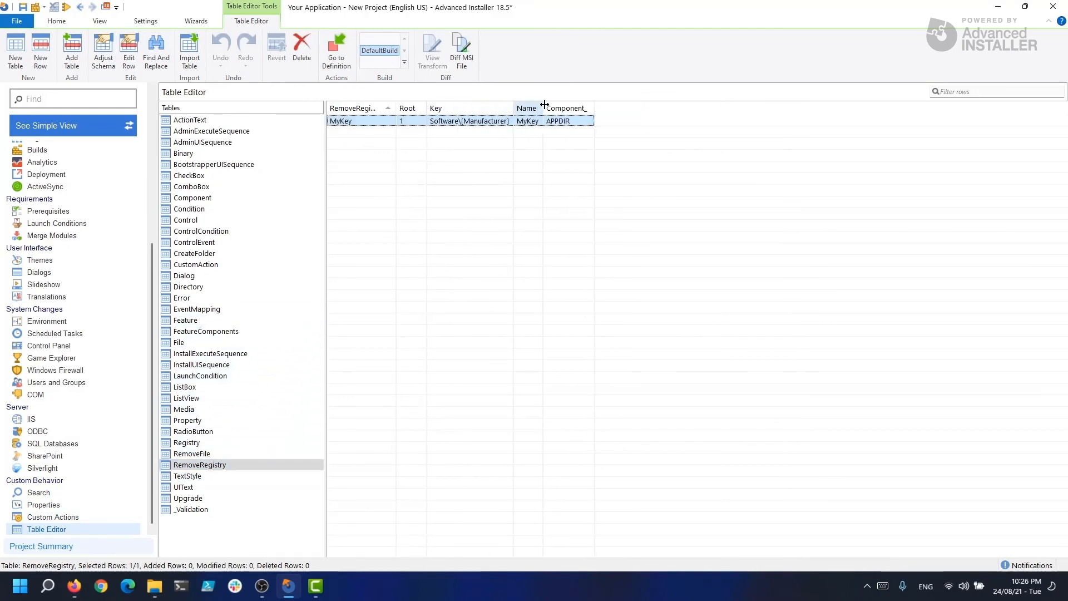